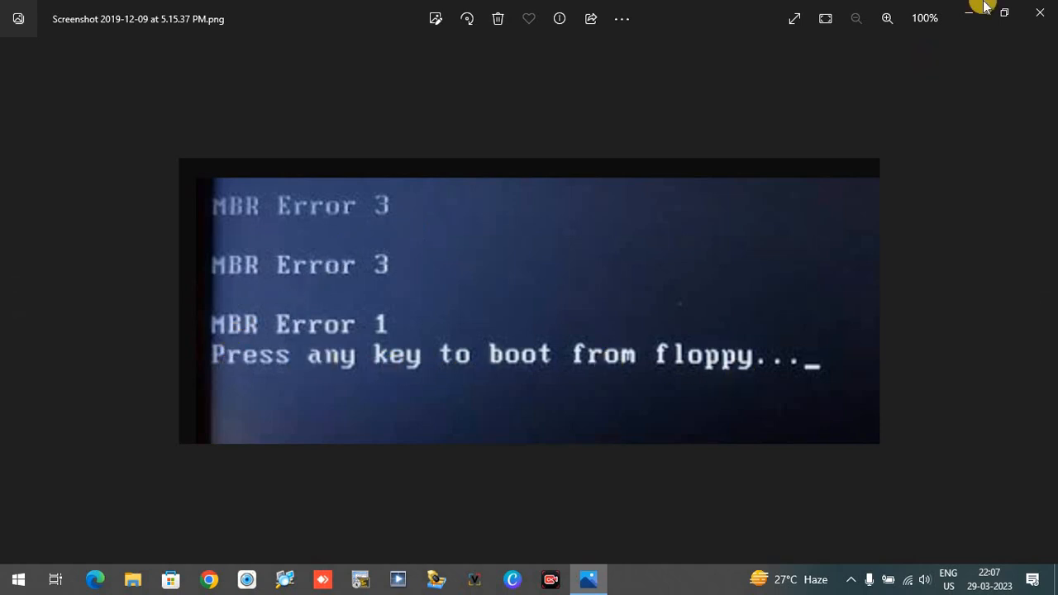
Step: Close the MBR error screenshot and refresh the desktop
left_click(1031, 14)
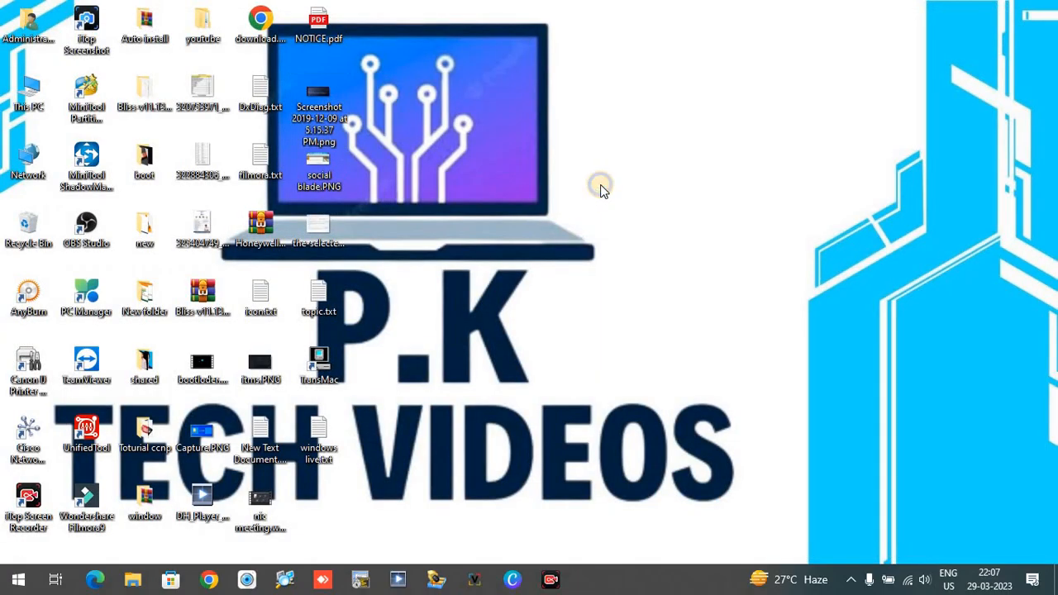
right_click(601, 188)
left_click(634, 256)
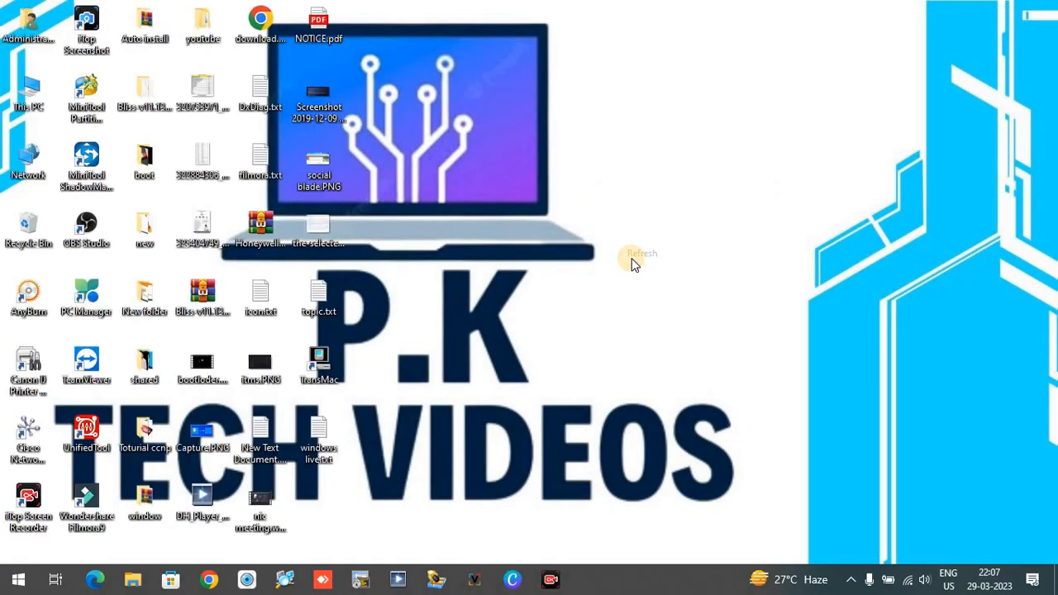
right_click(509, 178)
left_click(541, 247)
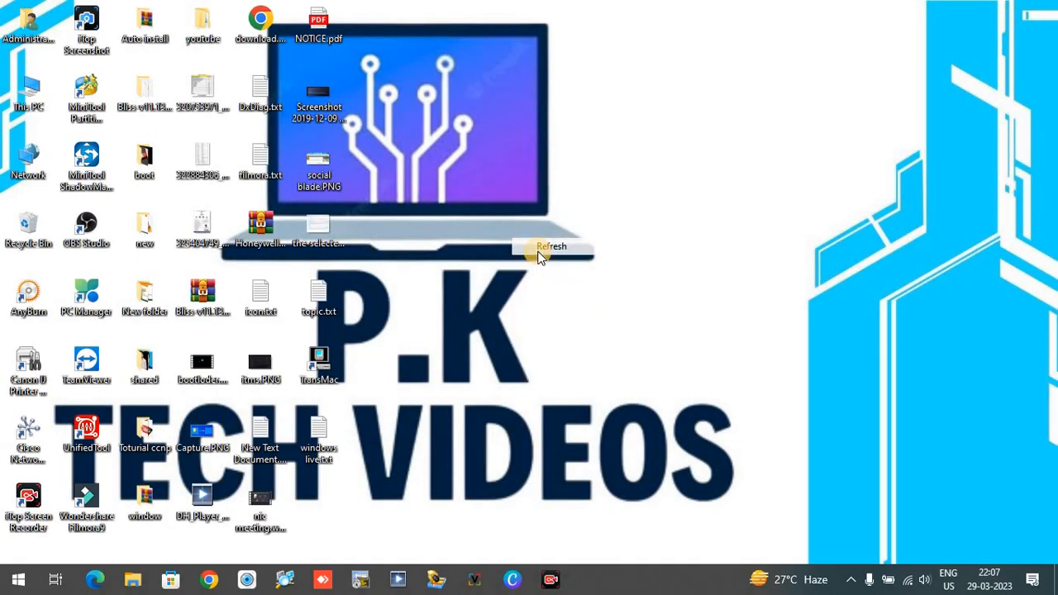
right_click(411, 129)
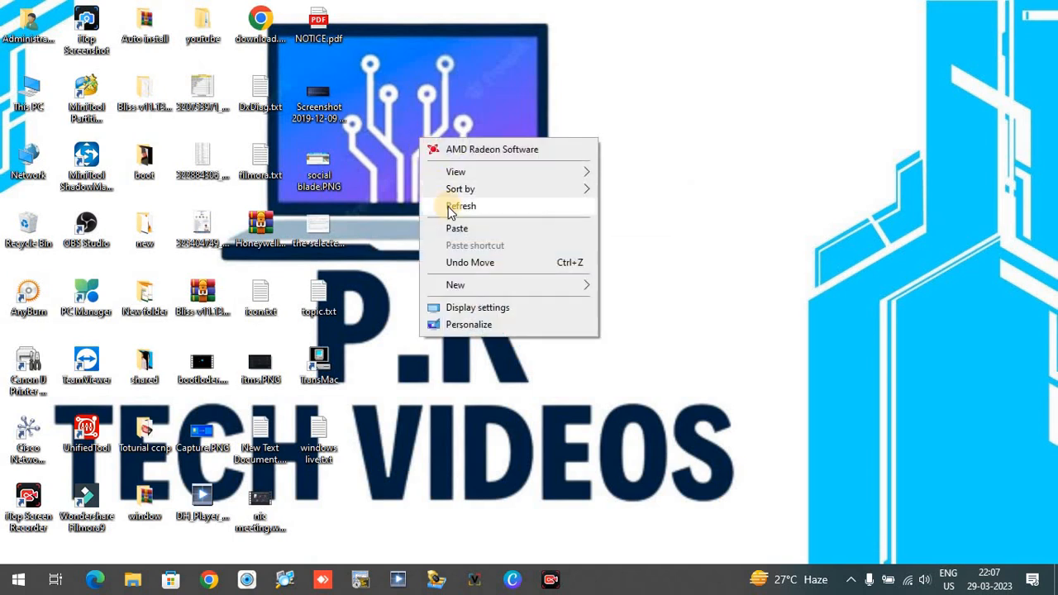
left_click(448, 207)
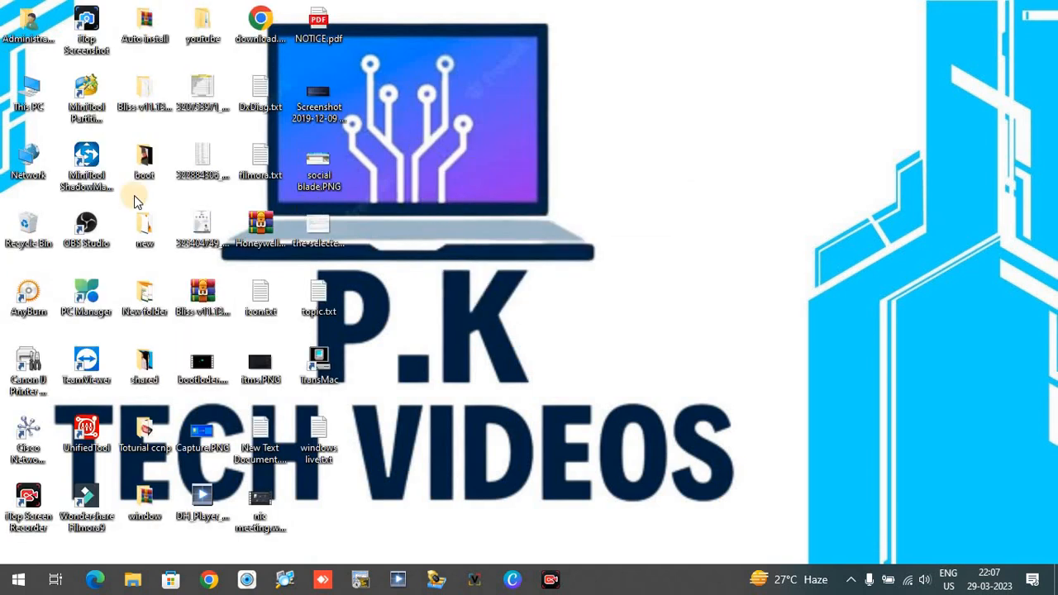
Step: View the computer's drives in a maximized This PC window and close it
double_click(30, 97)
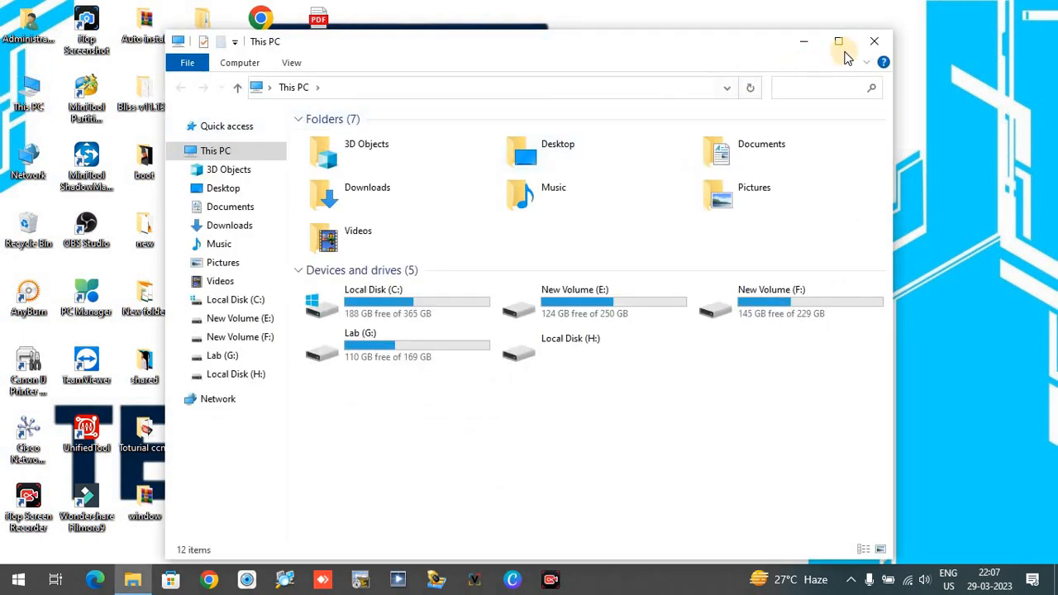
left_click(839, 43)
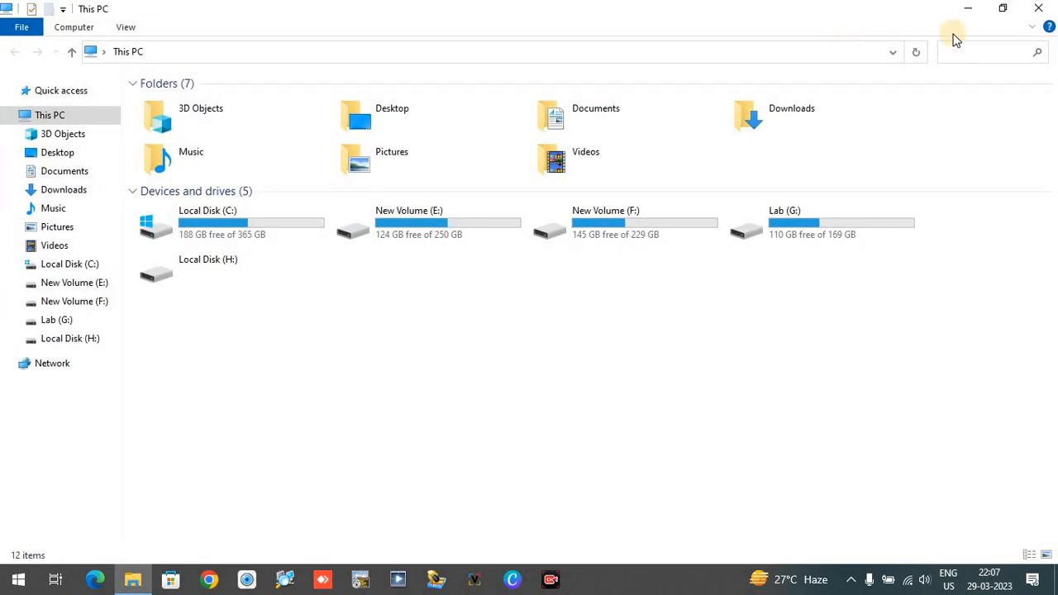
left_click(1034, 12)
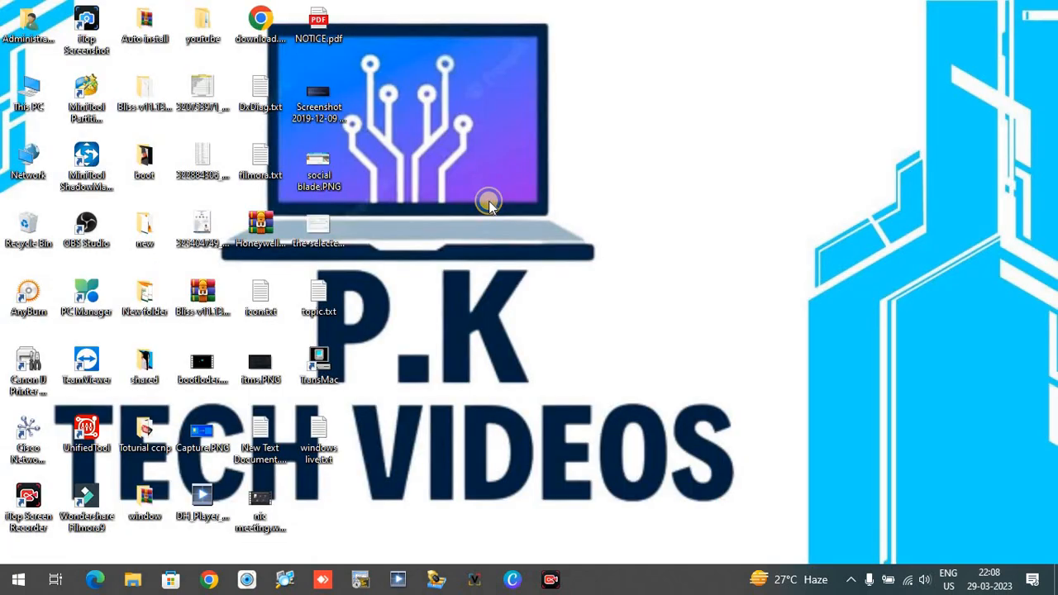
right_click(487, 200)
left_click(520, 271)
right_click(510, 274)
left_click(533, 272)
Step: Search Windows for "disk" and open Create and format hard disk partitions in a maximized window
key("super")
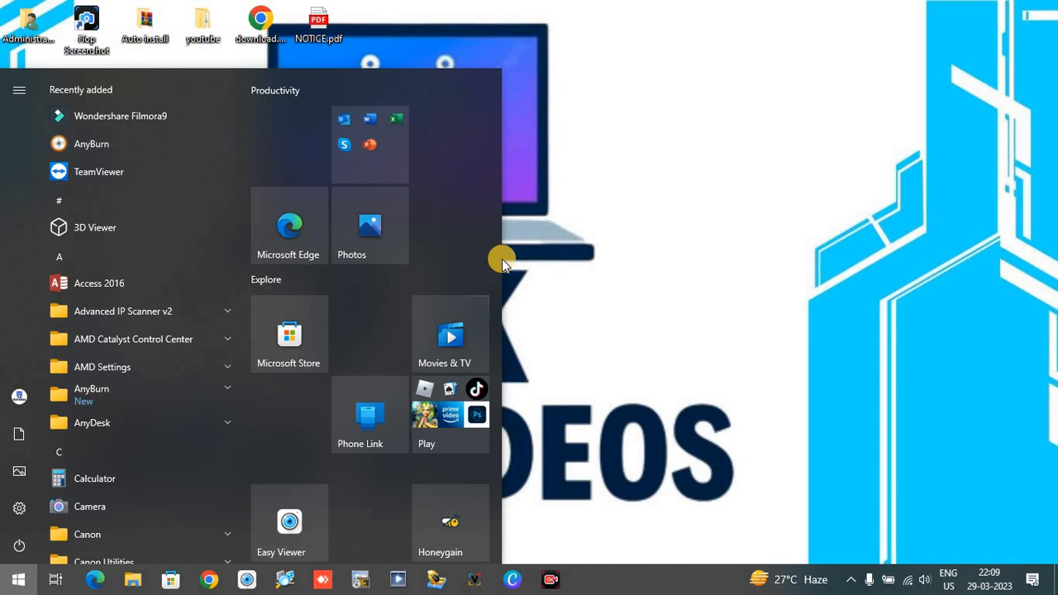
type("disk")
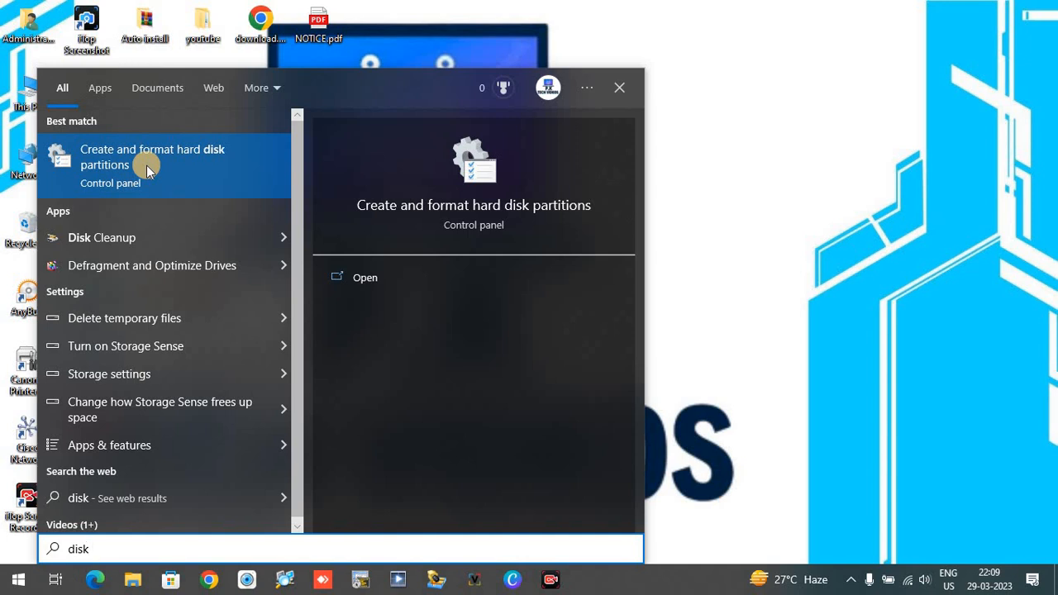
left_click(146, 165)
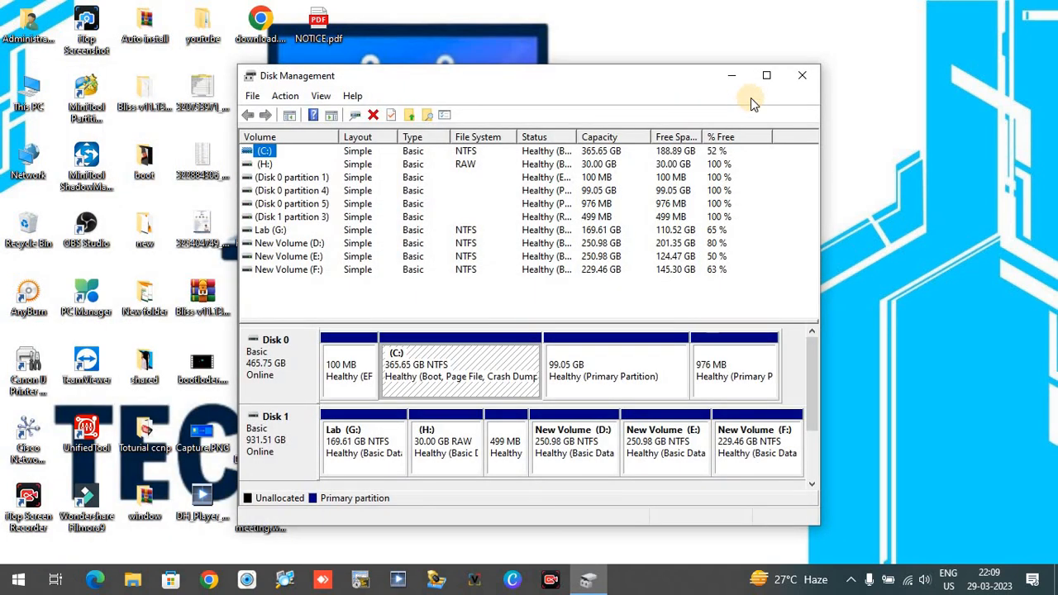
left_click(766, 75)
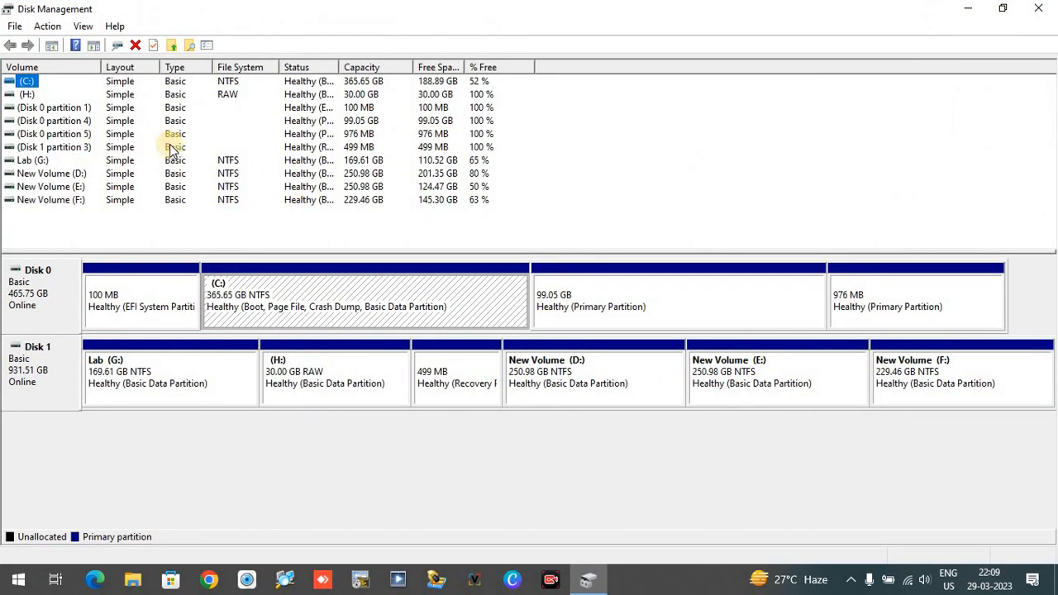
Step: Check the partition style of Disk 0 in its volume properties and close the dialog
left_click(48, 296)
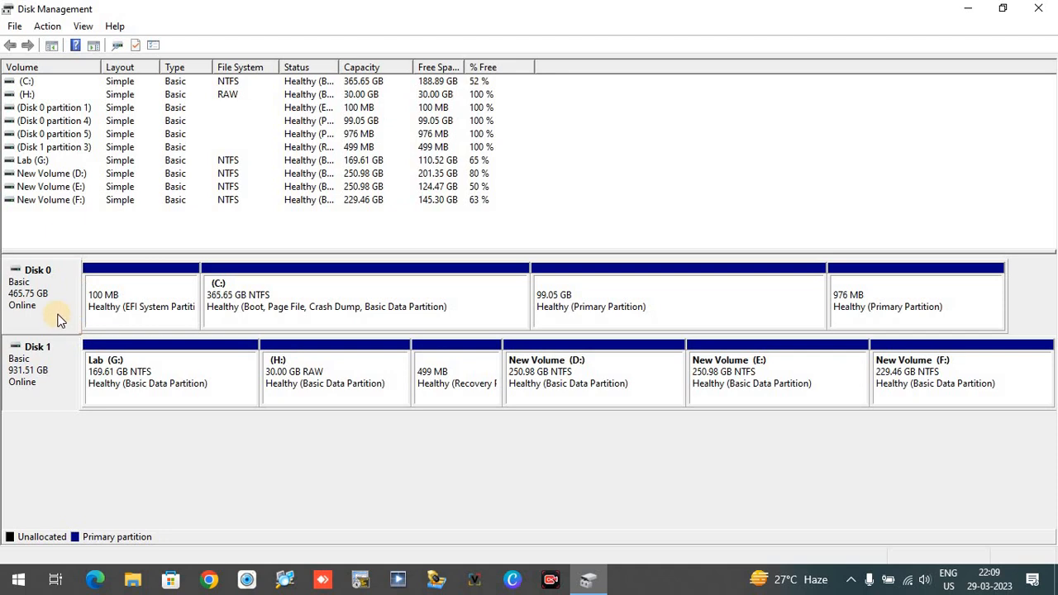
left_click(54, 286)
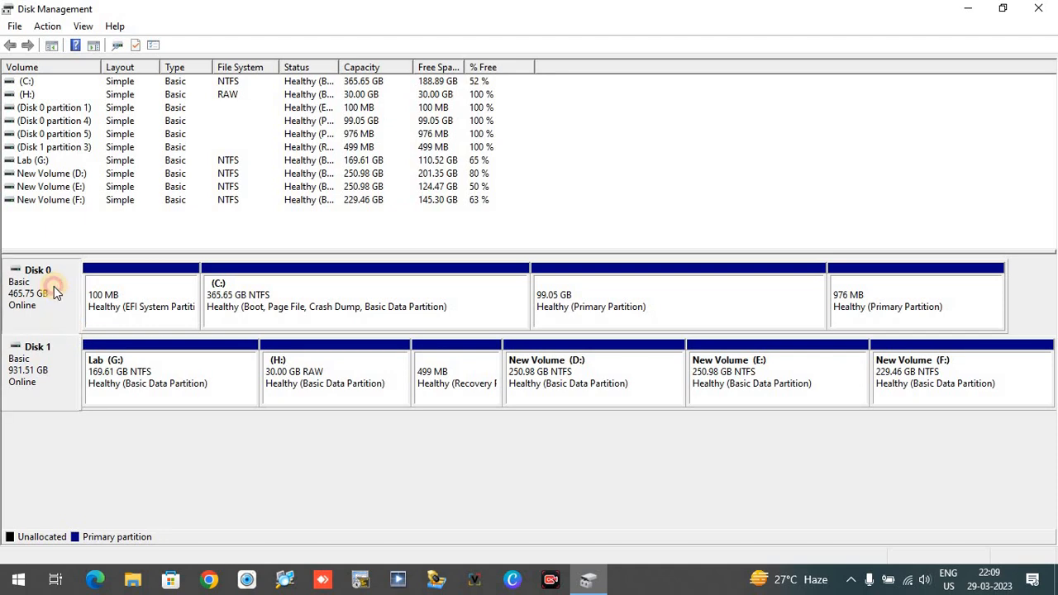
left_click(58, 382)
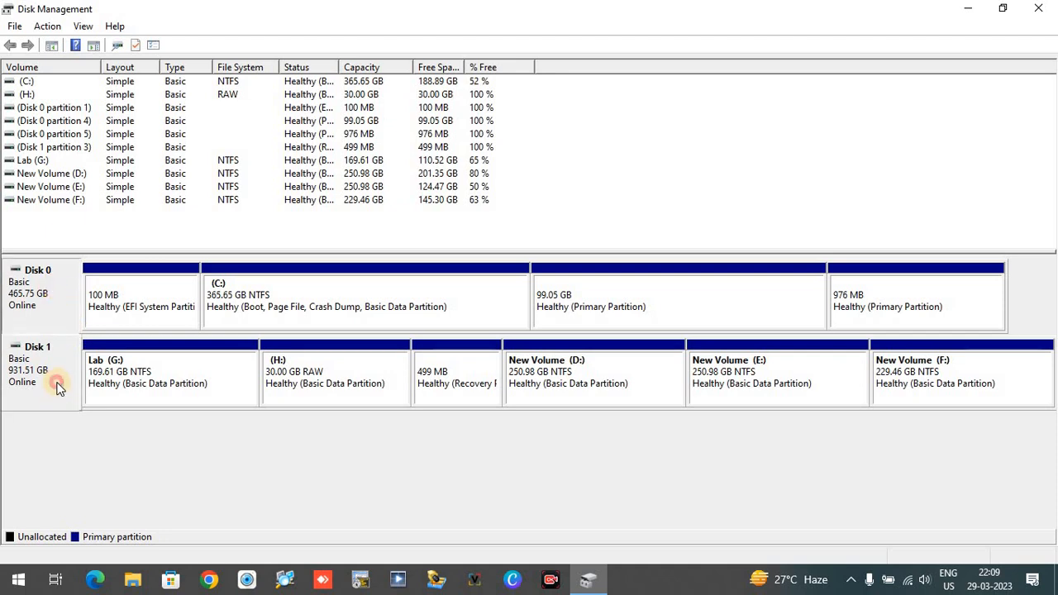
right_click(54, 294)
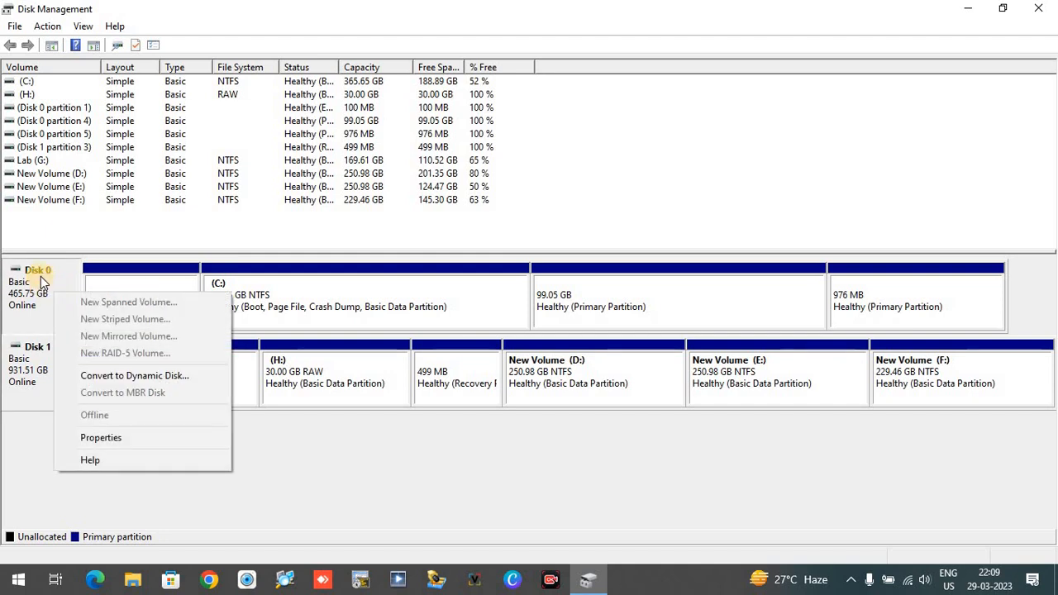
left_click(41, 277)
right_click(41, 276)
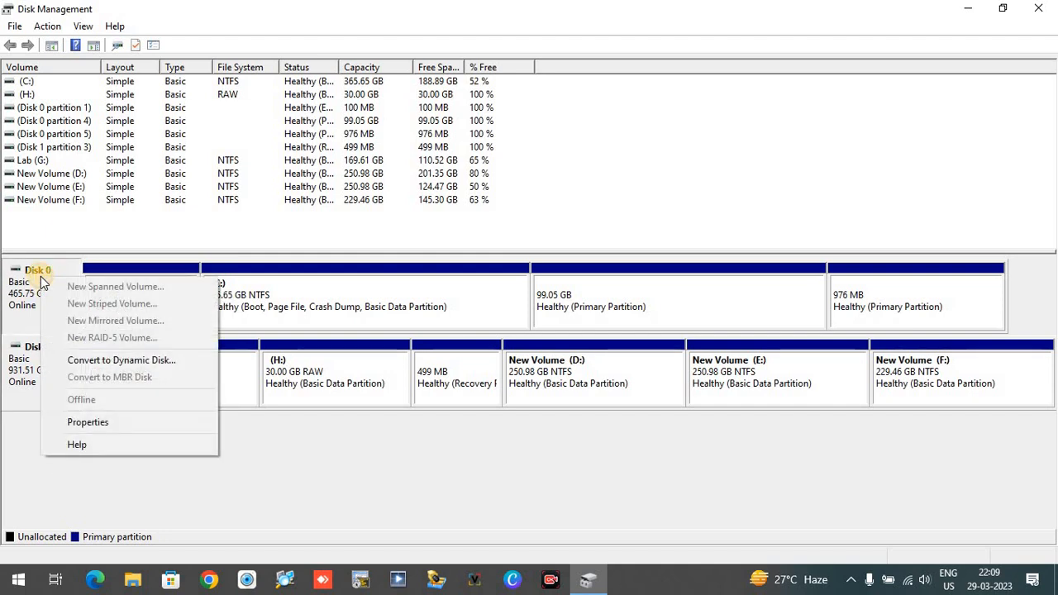
left_click(76, 424)
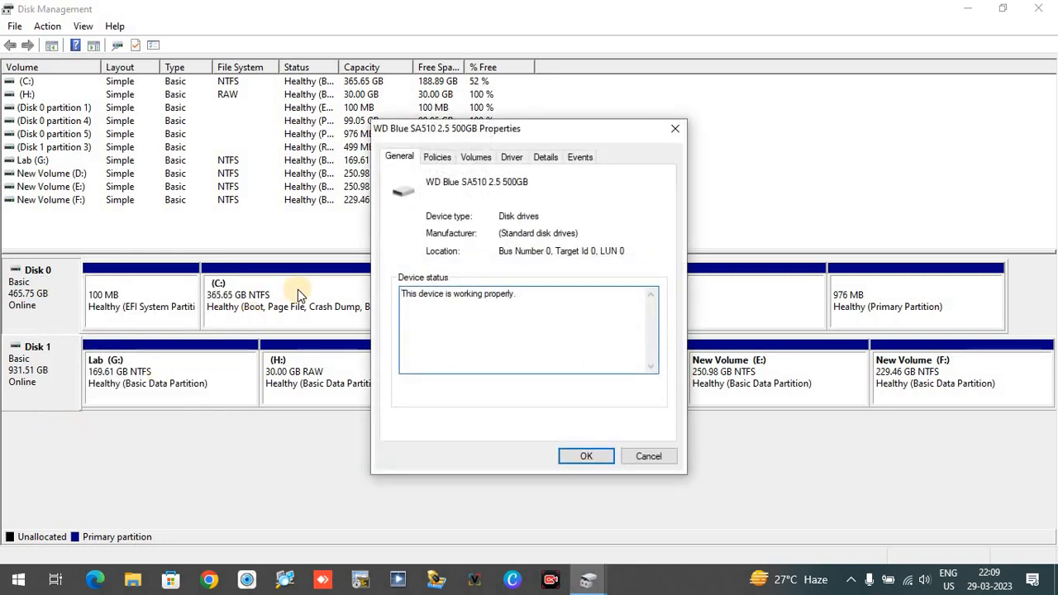
left_click(478, 158)
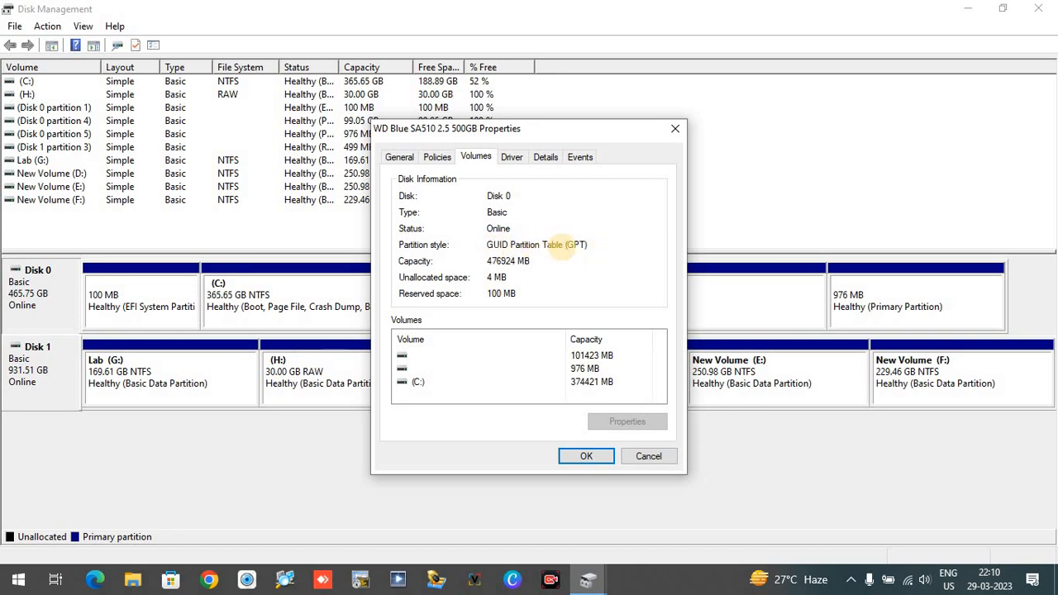
left_click(675, 128)
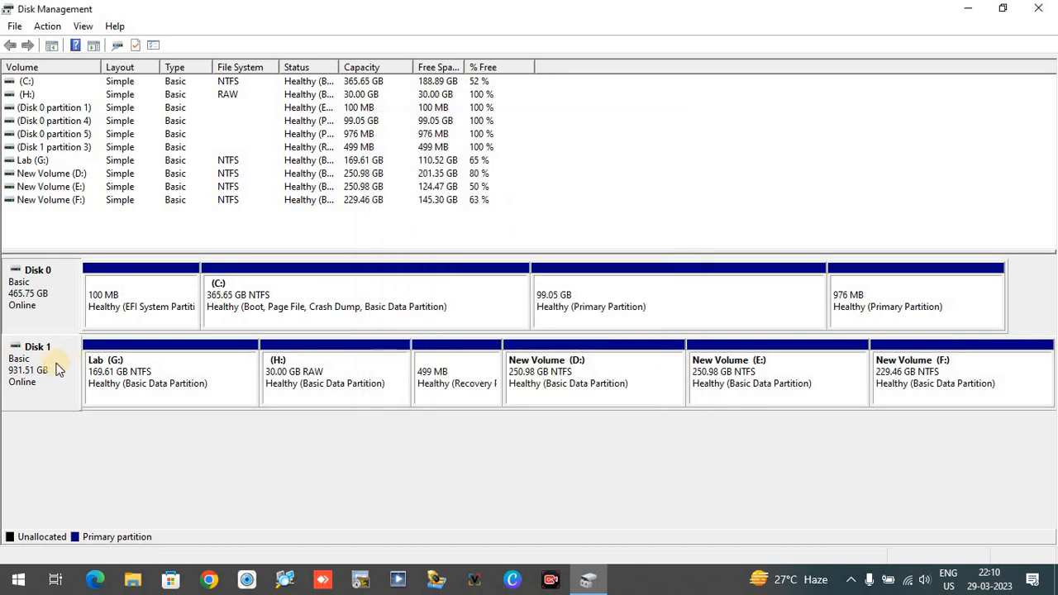
Step: Check the partition style of Disk 1 in its volume properties and close the dialog
right_click(31, 374)
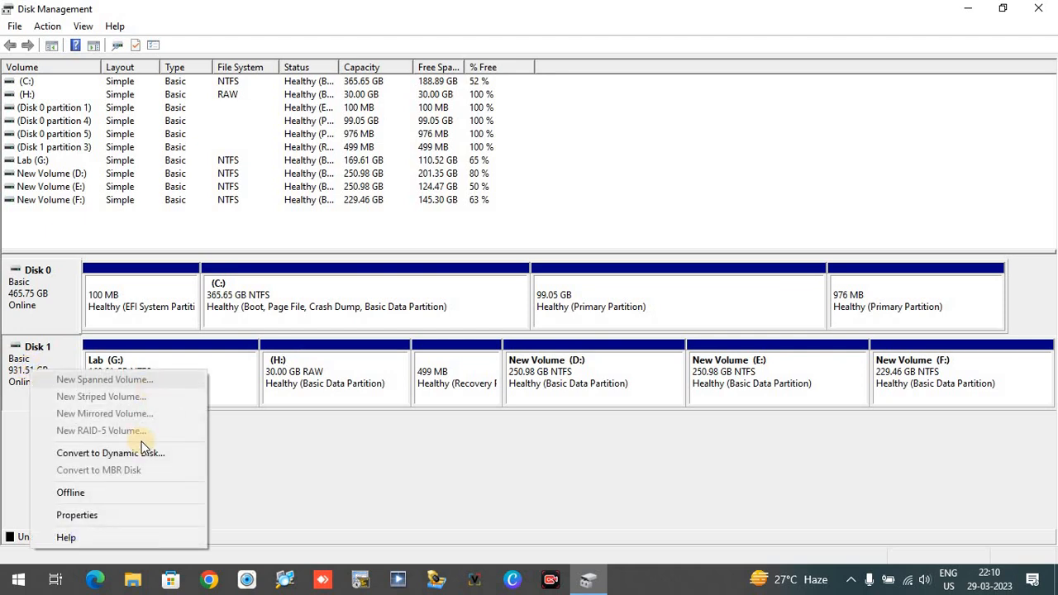
left_click(105, 516)
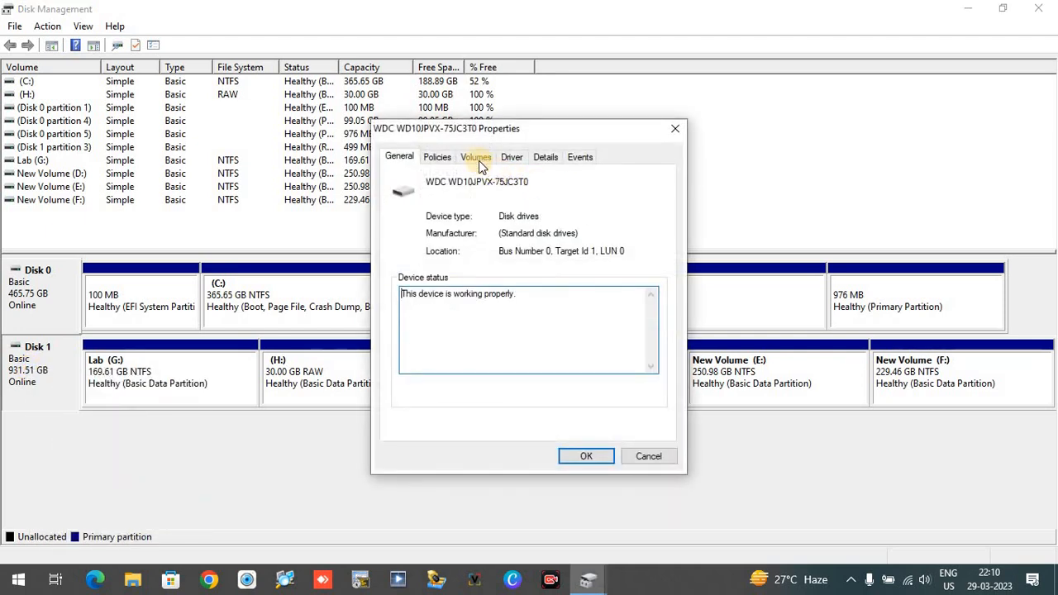
left_click(476, 159)
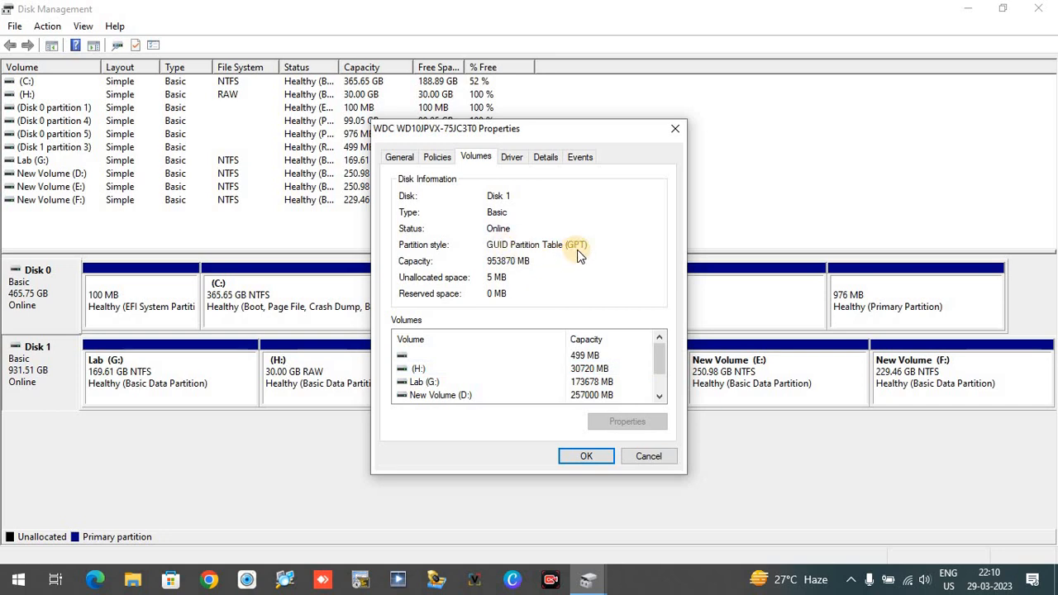
left_click(674, 129)
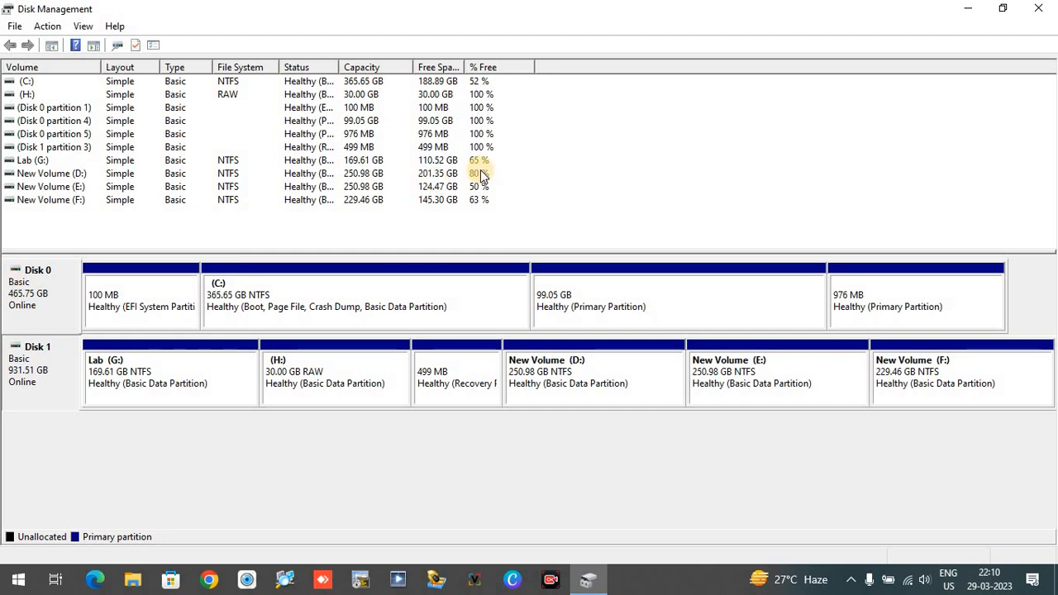
right_click(37, 295)
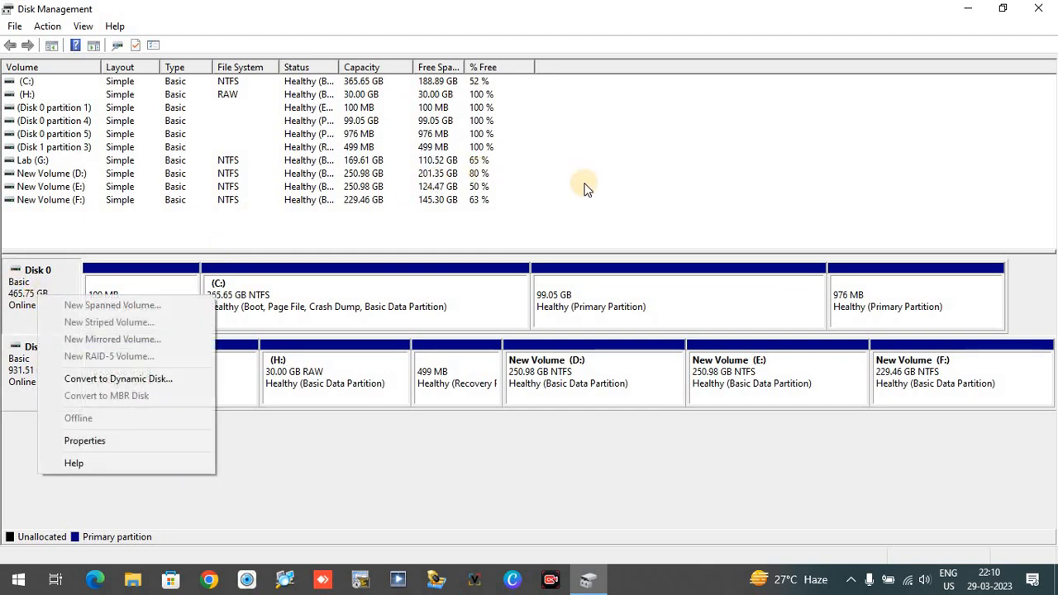
left_click(720, 195)
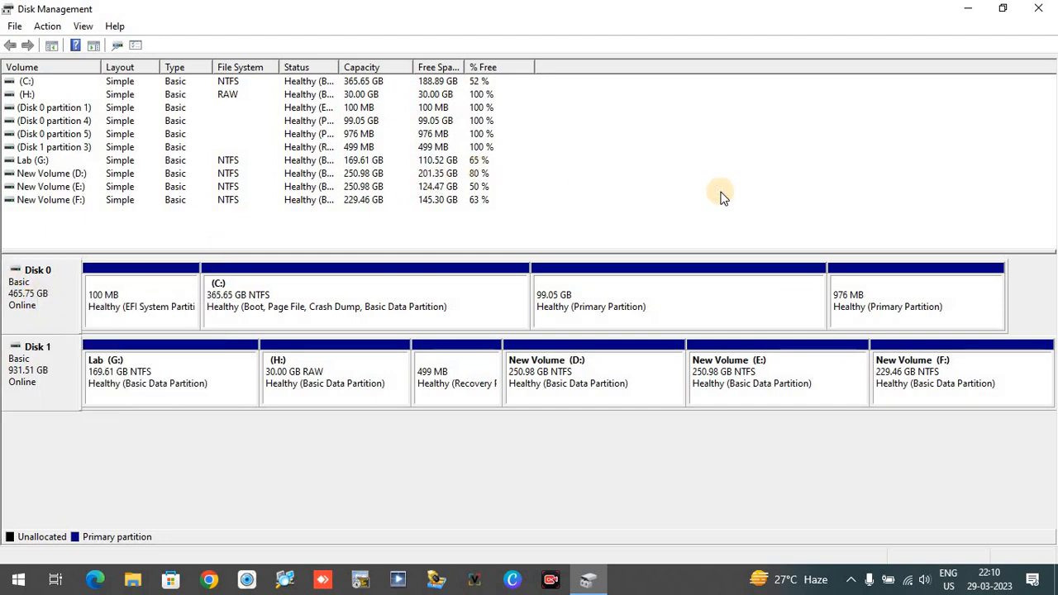
Step: Close Disk Management and open Command Prompt by searching Windows for "cmd"
left_click(1039, 8)
key("super")
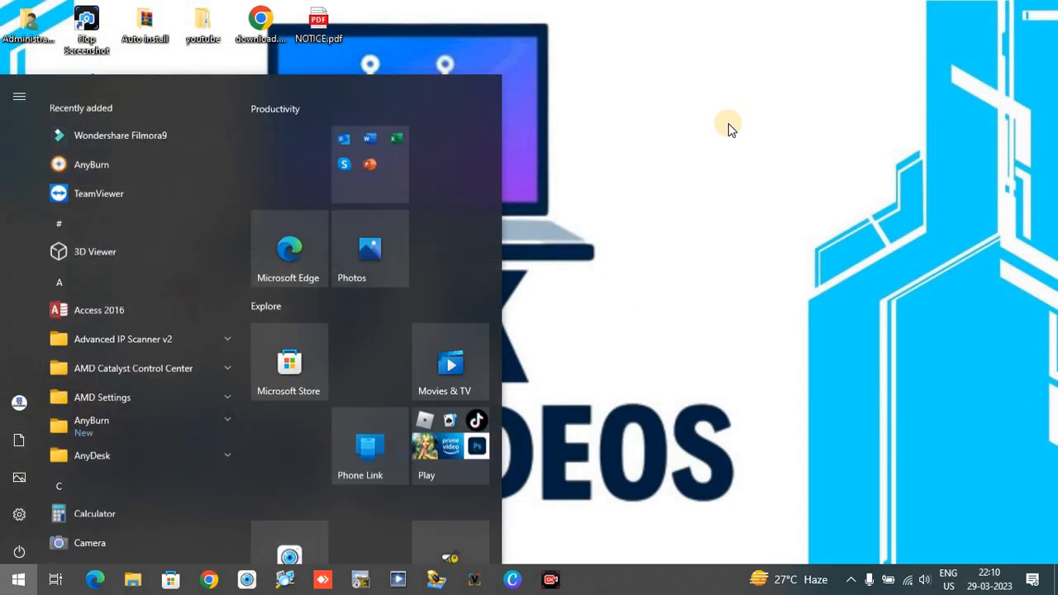
type("cmd")
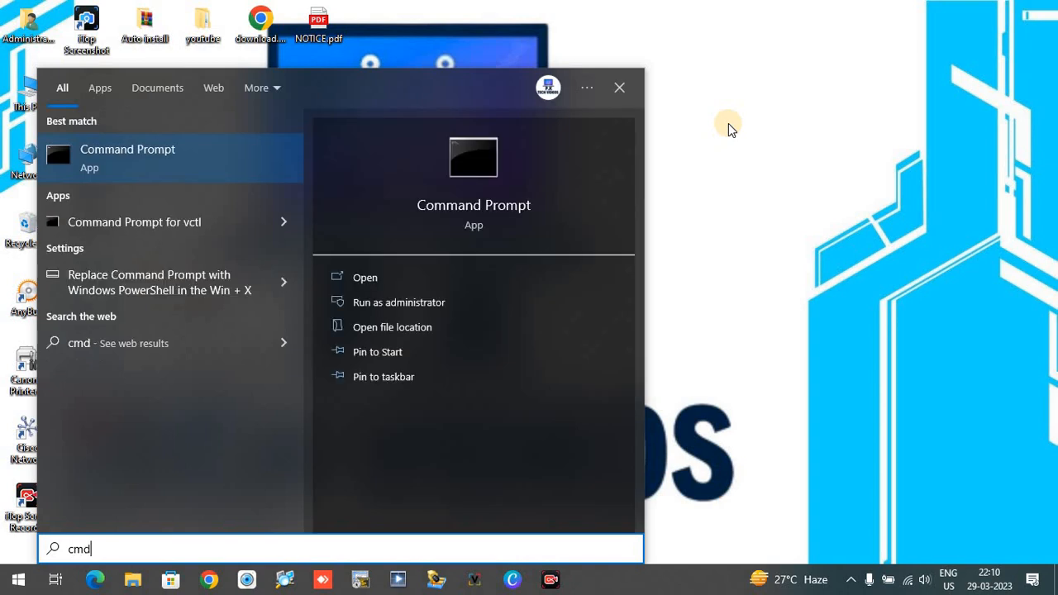
key("Return")
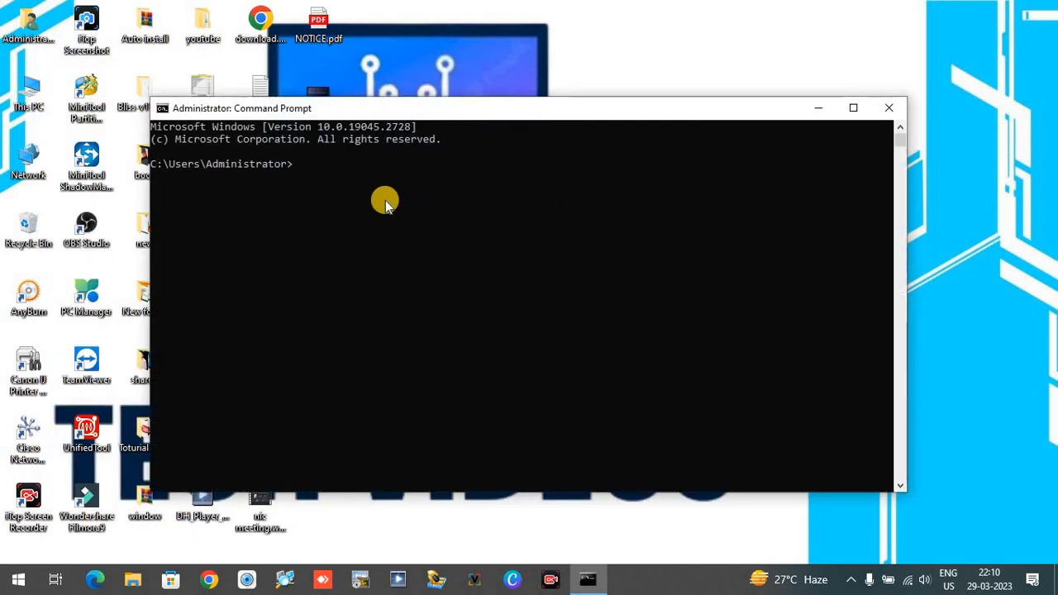
left_click(348, 187)
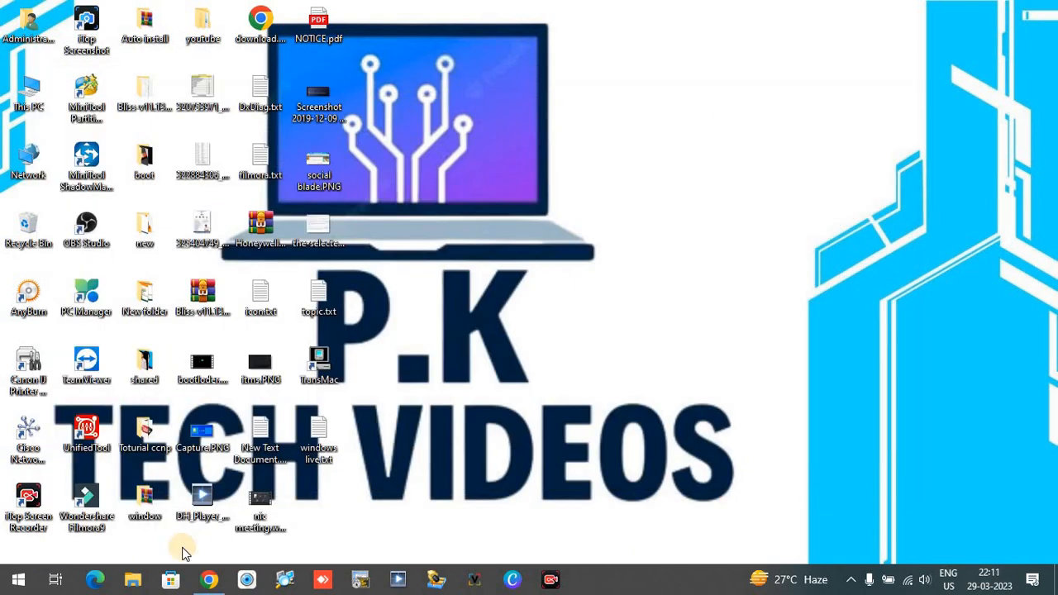
Step: Start Diskpart and run "list disk" to check the Gpt column for Disk 0 and Disk 1
type("Diskpart")
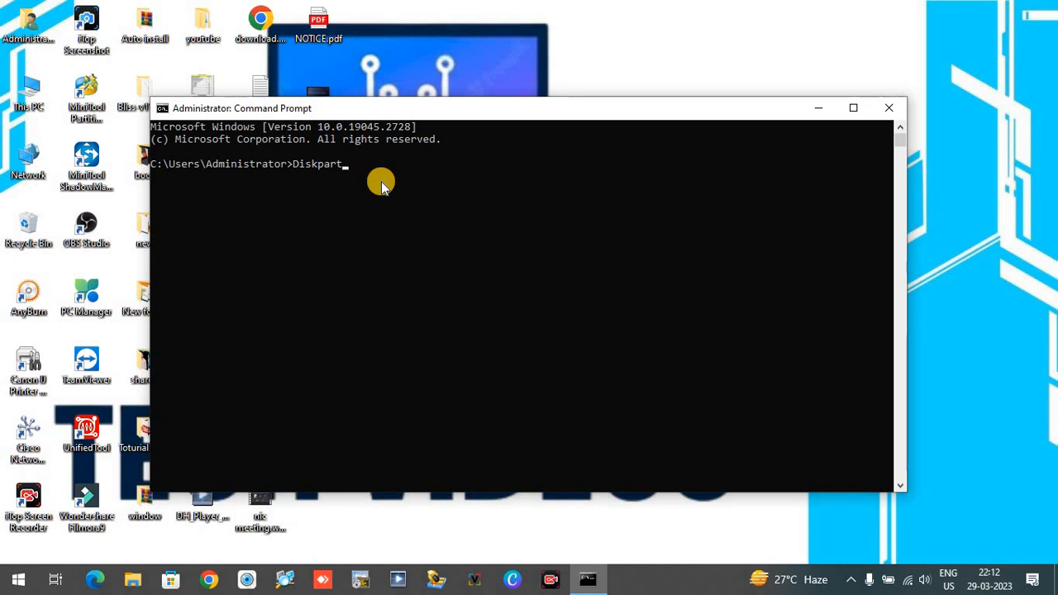
key("Return")
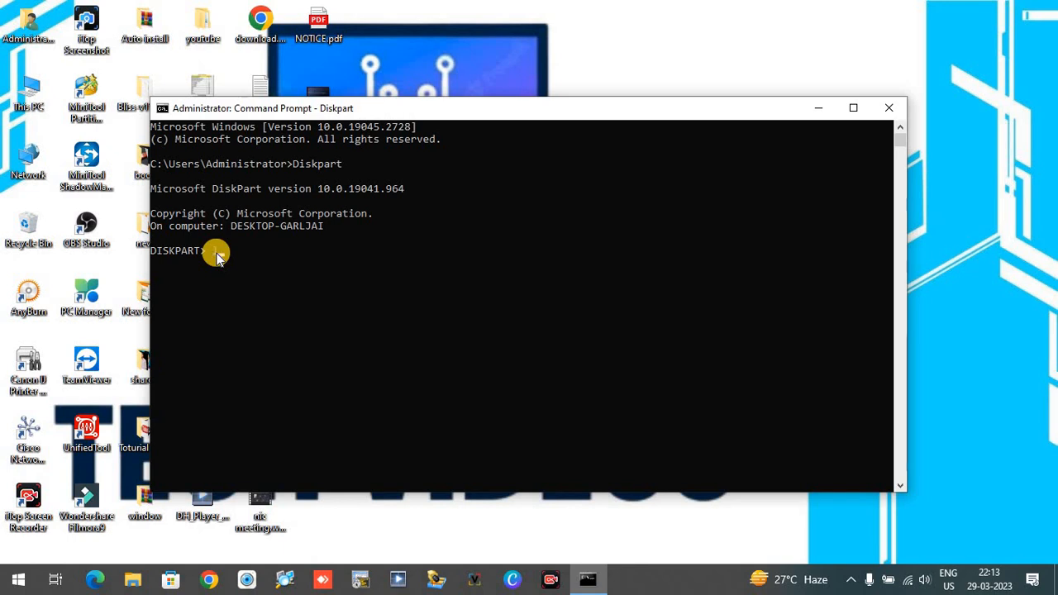
type("list disk")
key("Return")
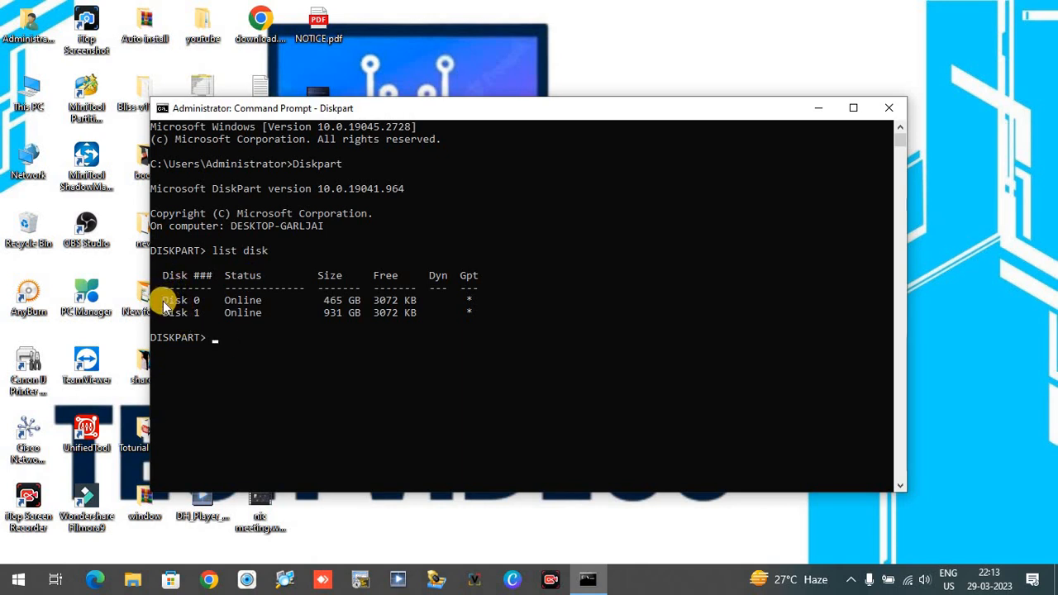
left_click_drag(163, 302, 453, 315)
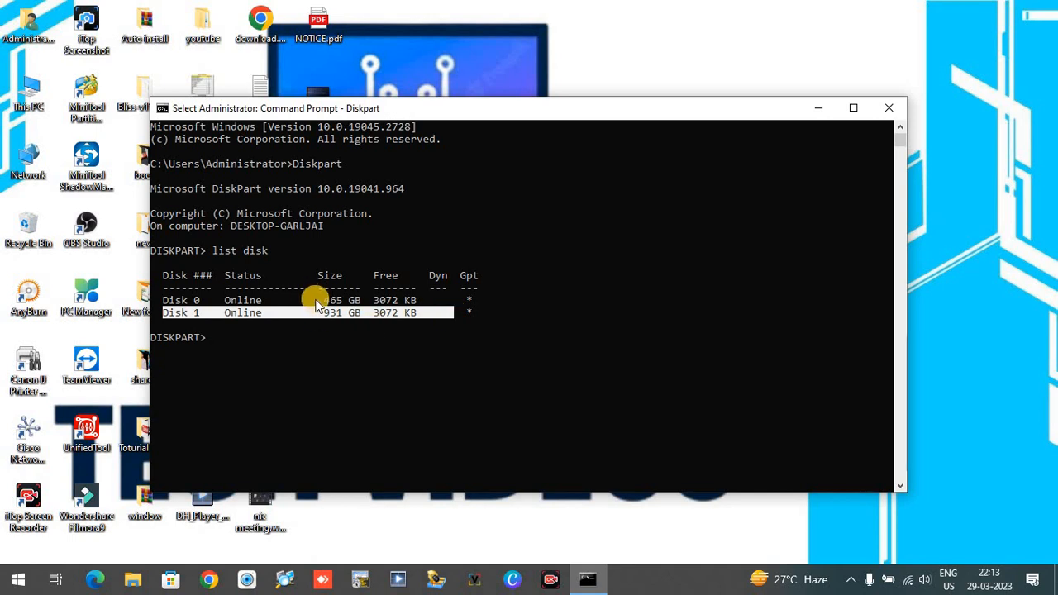
left_click_drag(312, 300, 472, 308)
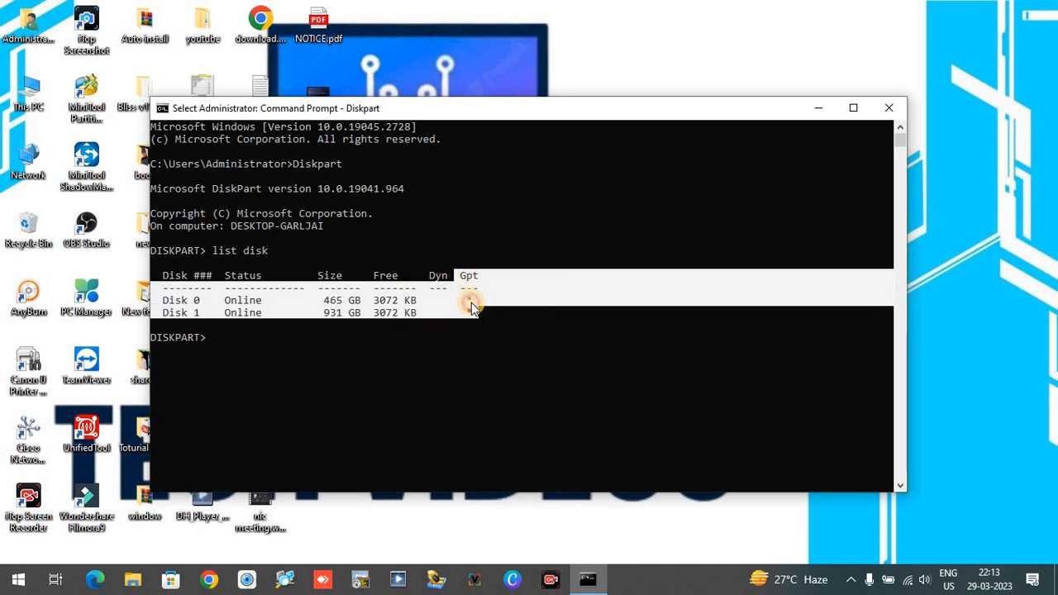
Step: Check the Gpt column entries for Disk 0 and Disk 1 in the Diskpart list and close Command Prompt
left_click(471, 303)
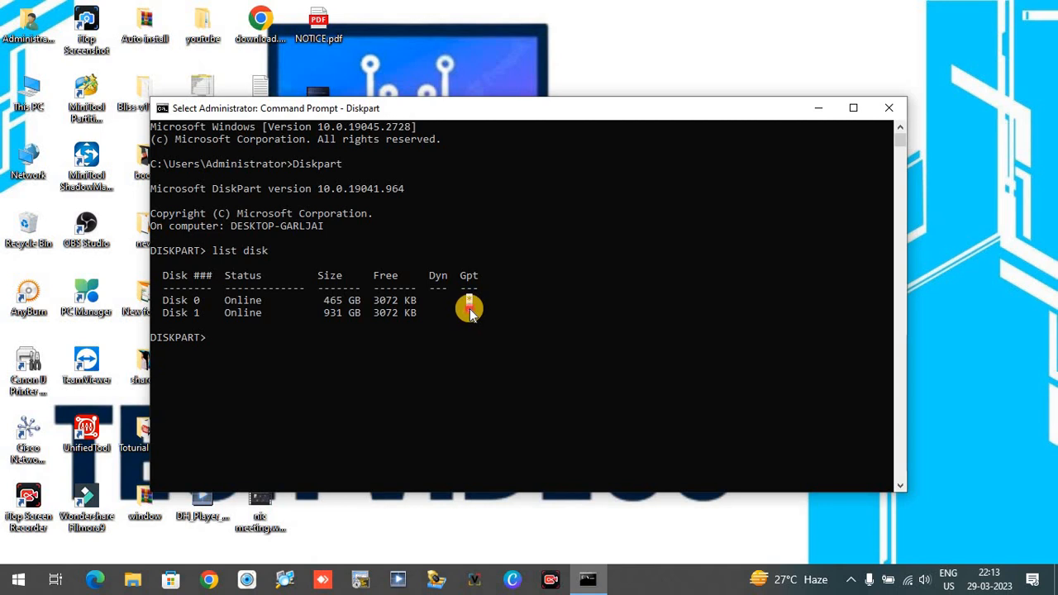
left_click(469, 309)
left_click(469, 300)
left_click(469, 309)
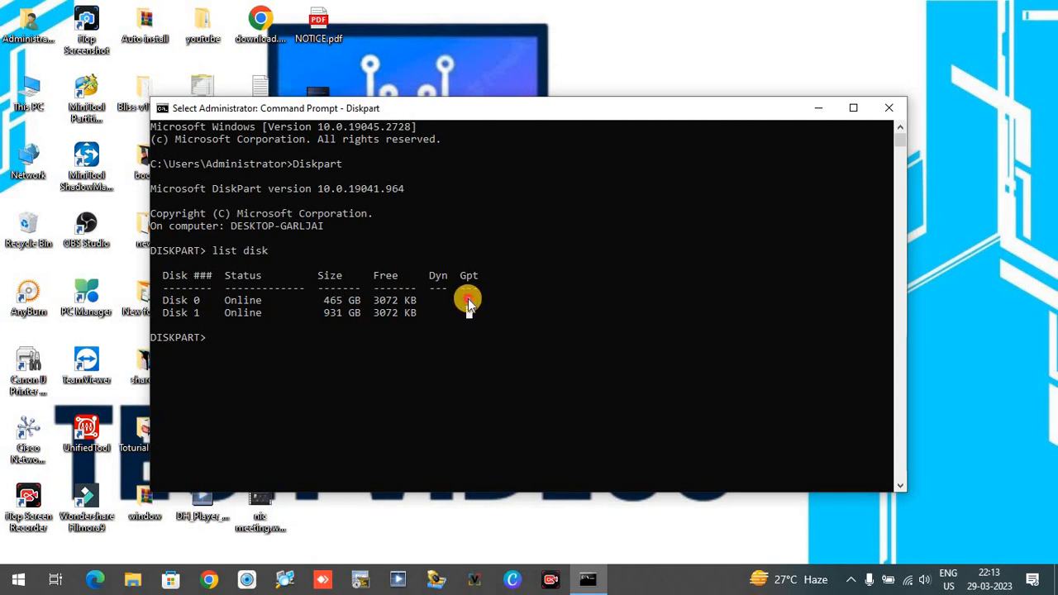
left_click(469, 300)
left_click(468, 309)
left_click(886, 109)
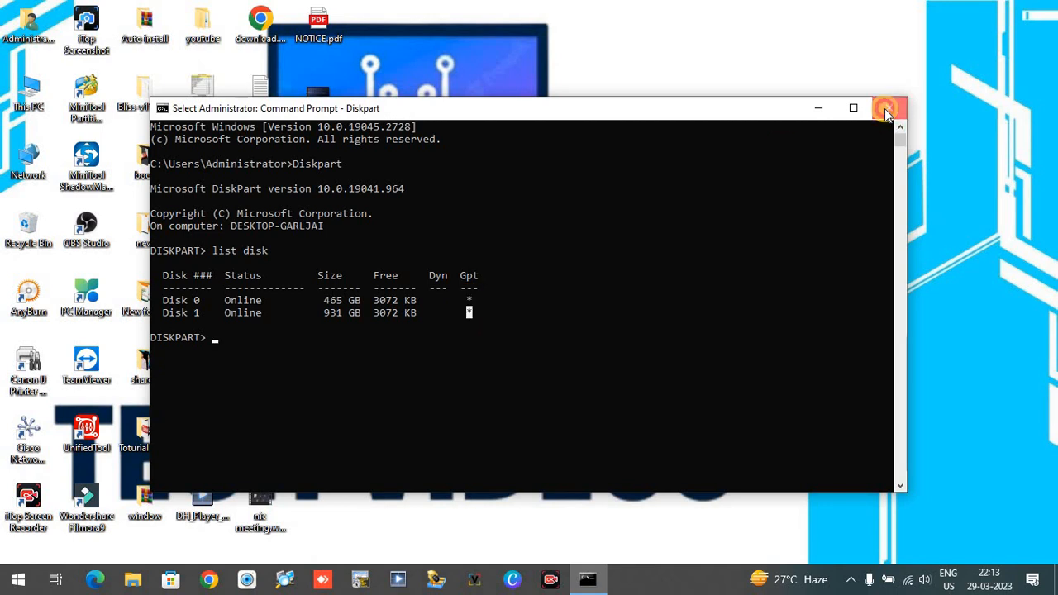
right_click(486, 143)
left_click(522, 223)
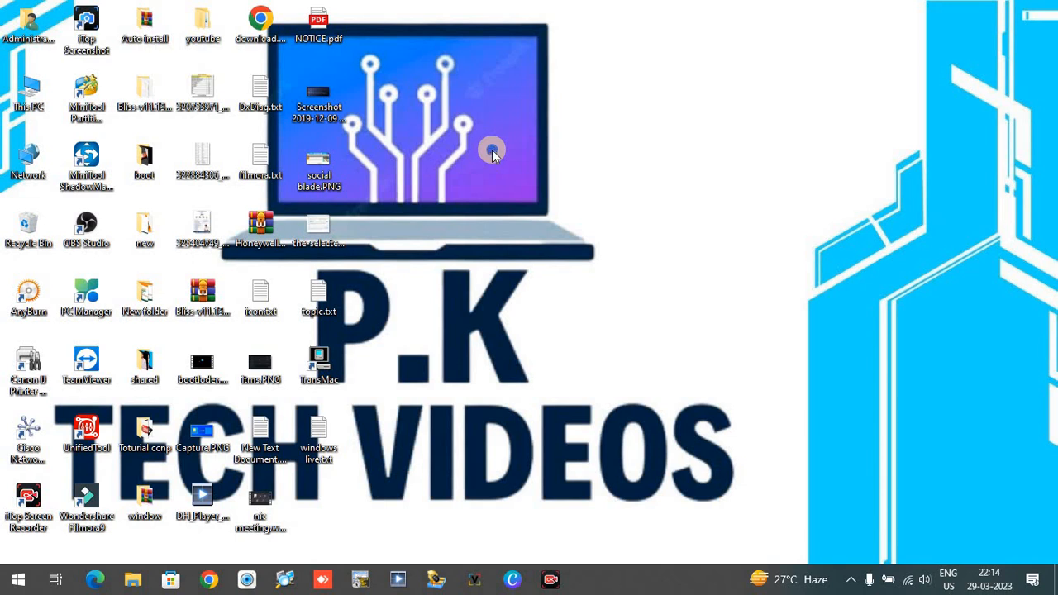
right_click(491, 150)
left_click(510, 218)
right_click(456, 108)
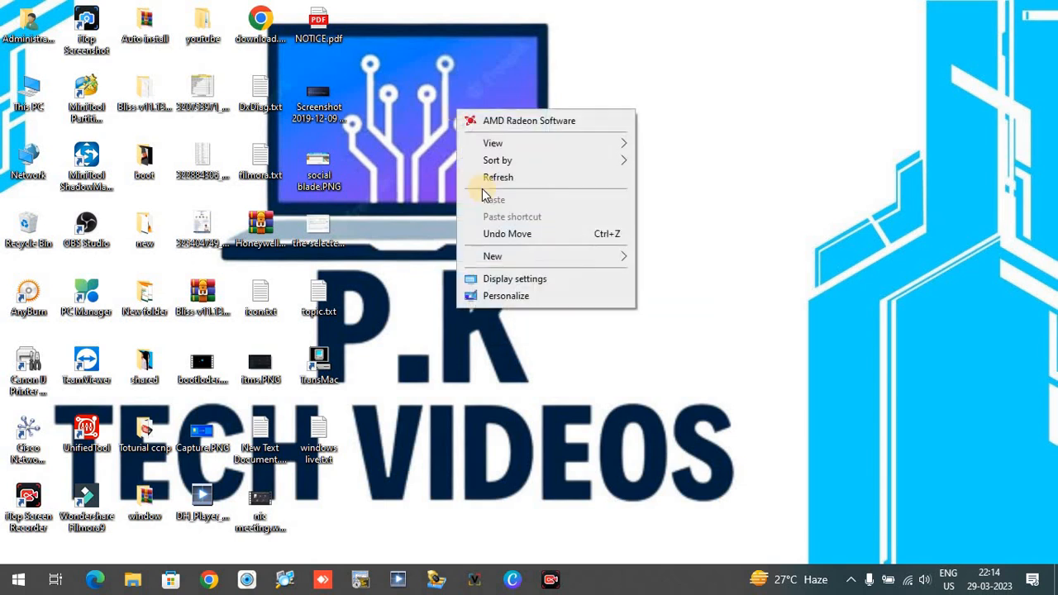
left_click(484, 176)
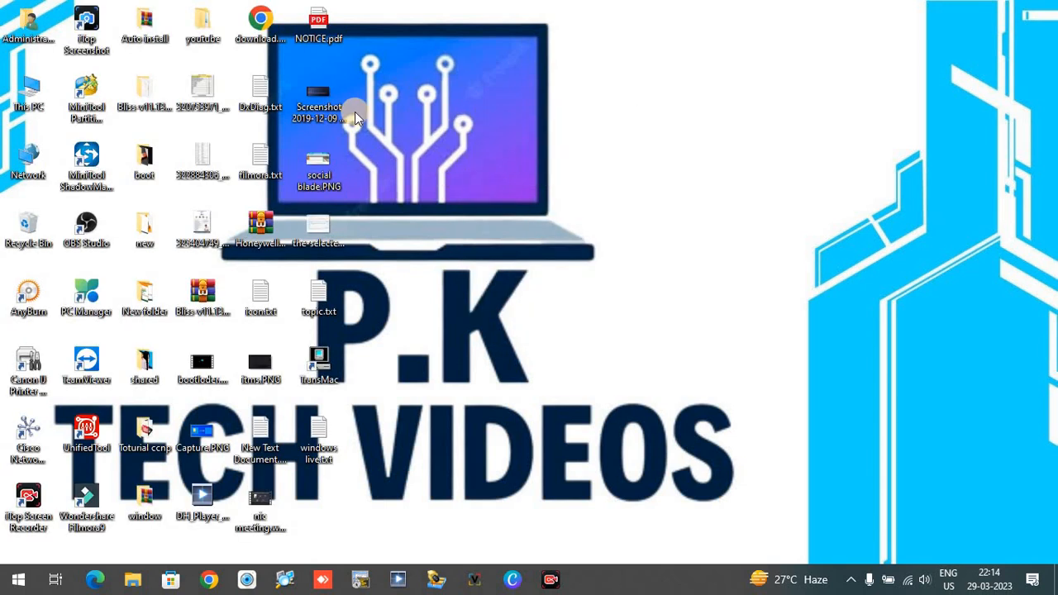
right_click(488, 164)
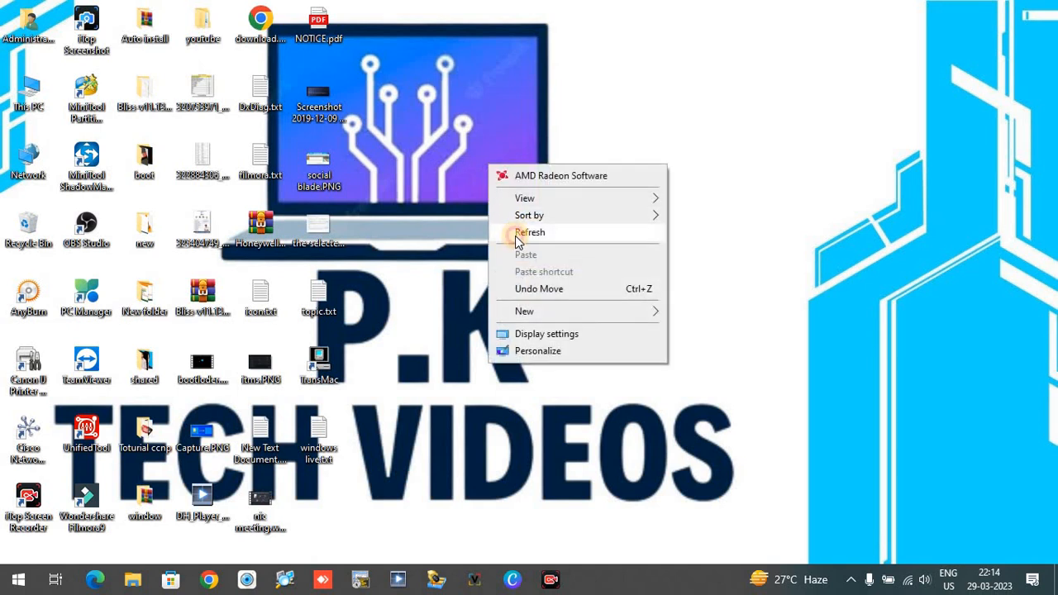
left_click(514, 236)
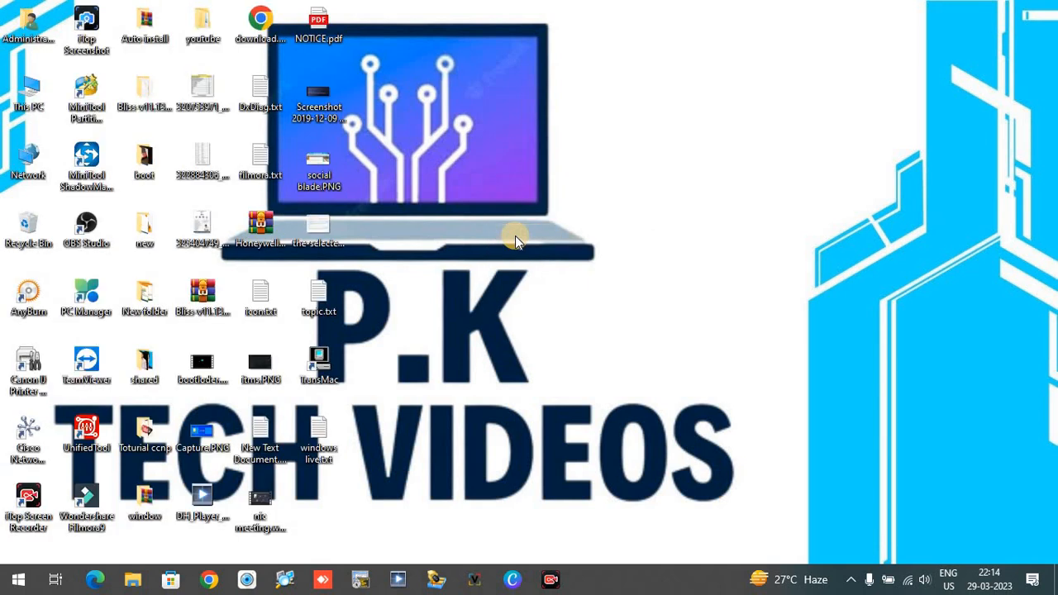
right_click(484, 192)
left_click(515, 259)
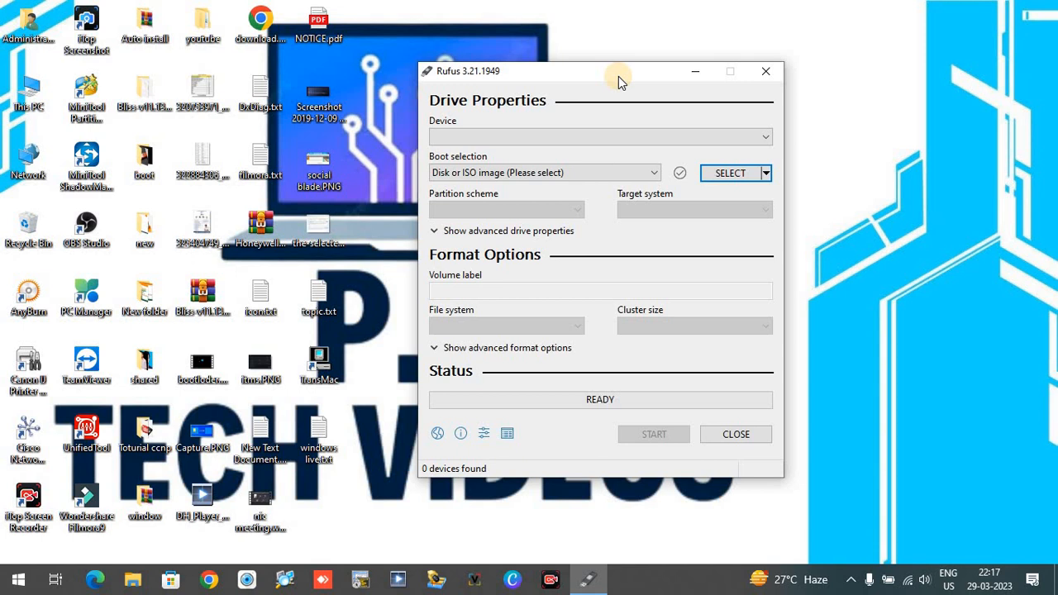
Step: Close the CD drive window, keep NEW VOLUME (J:) as the Rufus device and load Windows.iso as the boot image
mouse_move(618, 77)
left_mouse_down()
mouse_move(598, 45)
mouse_move(619, 69)
left_mouse_up()
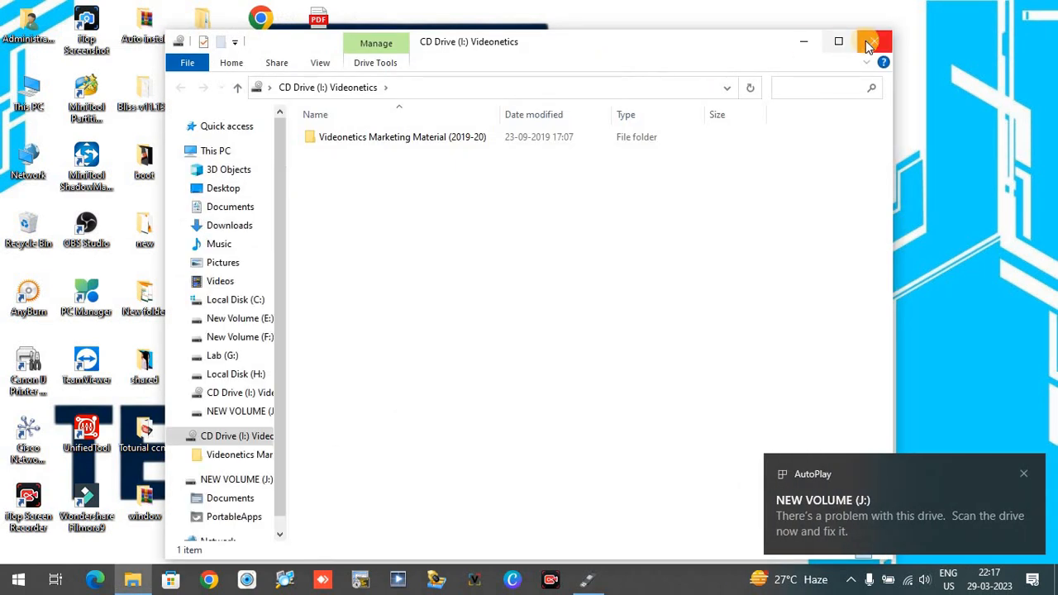
left_click(867, 46)
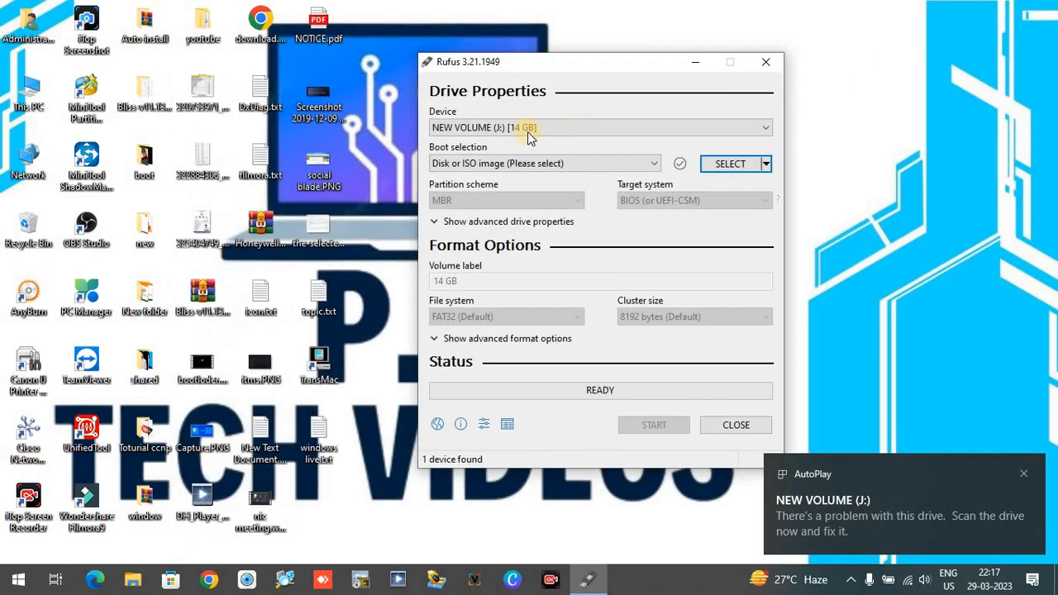
left_click(479, 128)
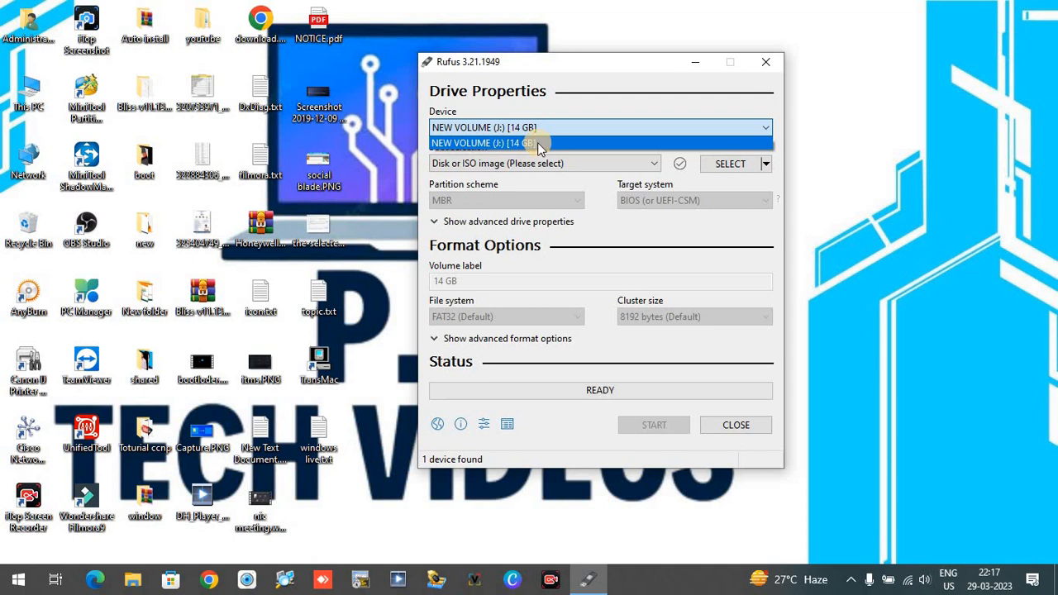
left_click(583, 132)
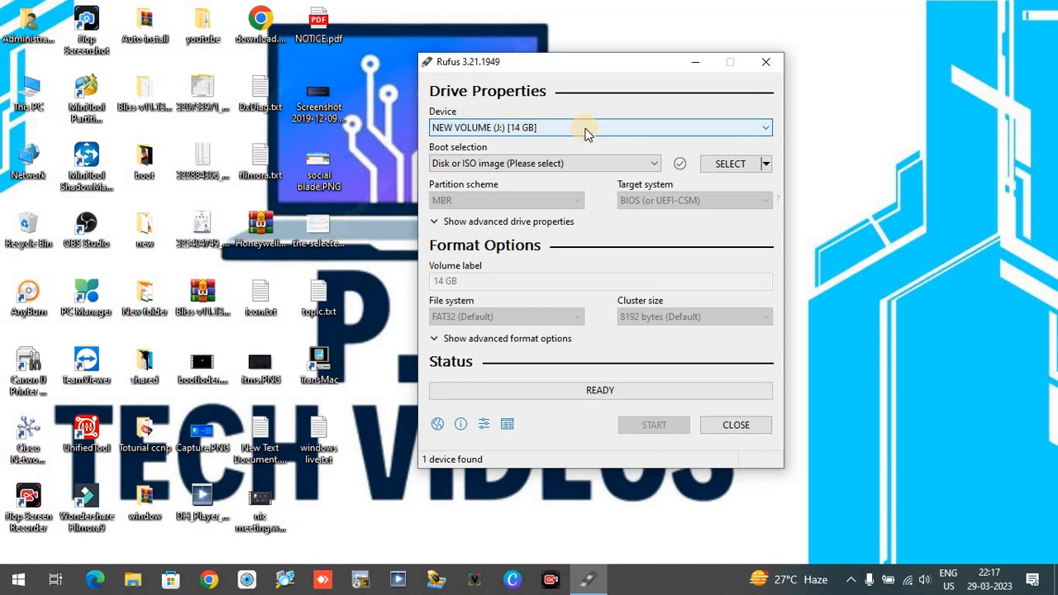
left_click(731, 164)
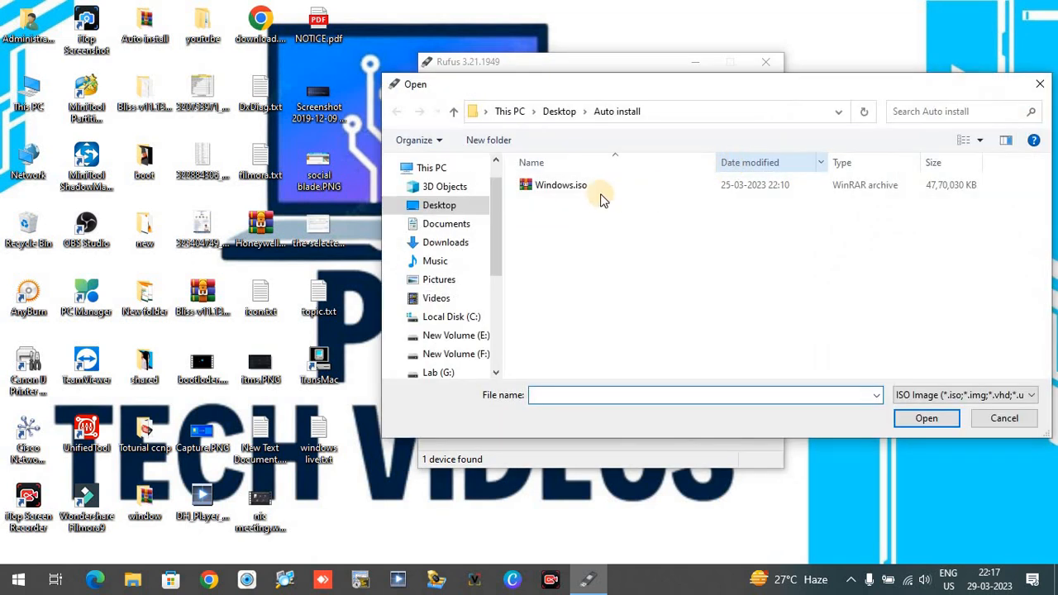
double_click(558, 188)
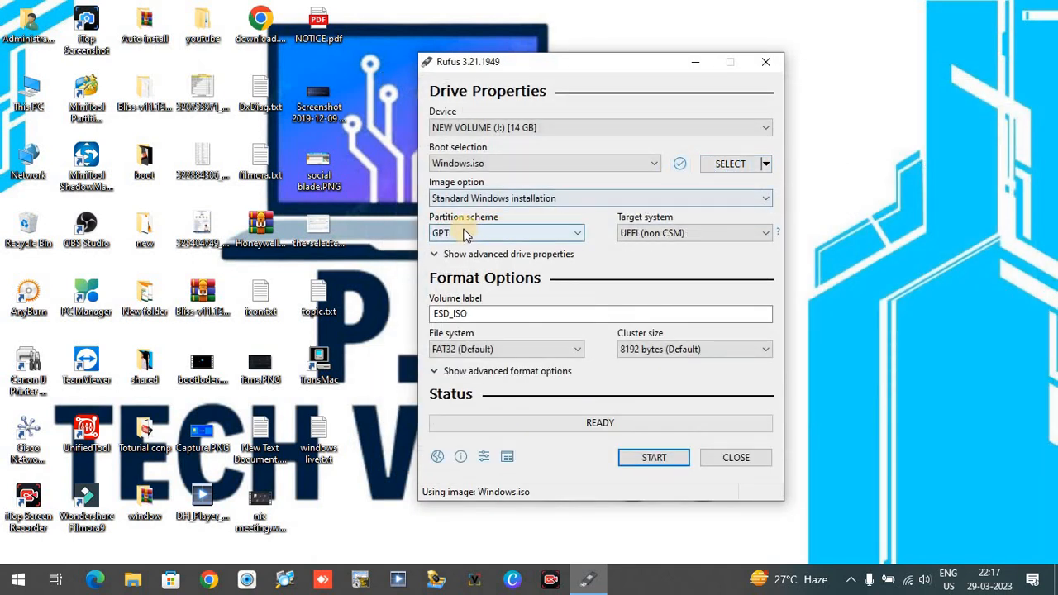
Step: Choose GPT as the partition scheme for the bootable USB drive in Rufus
left_click(576, 236)
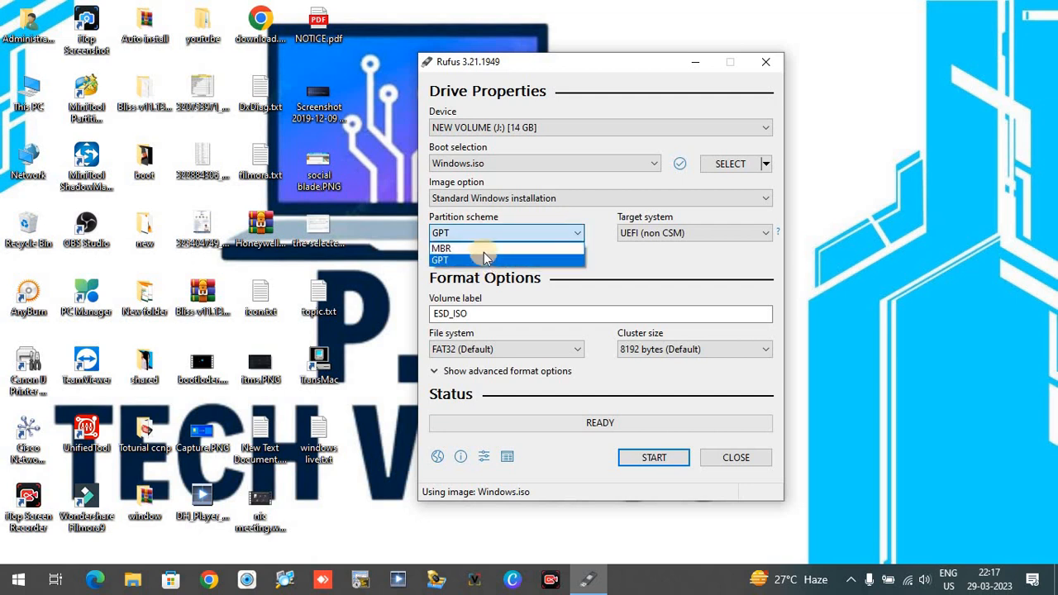
left_click(541, 260)
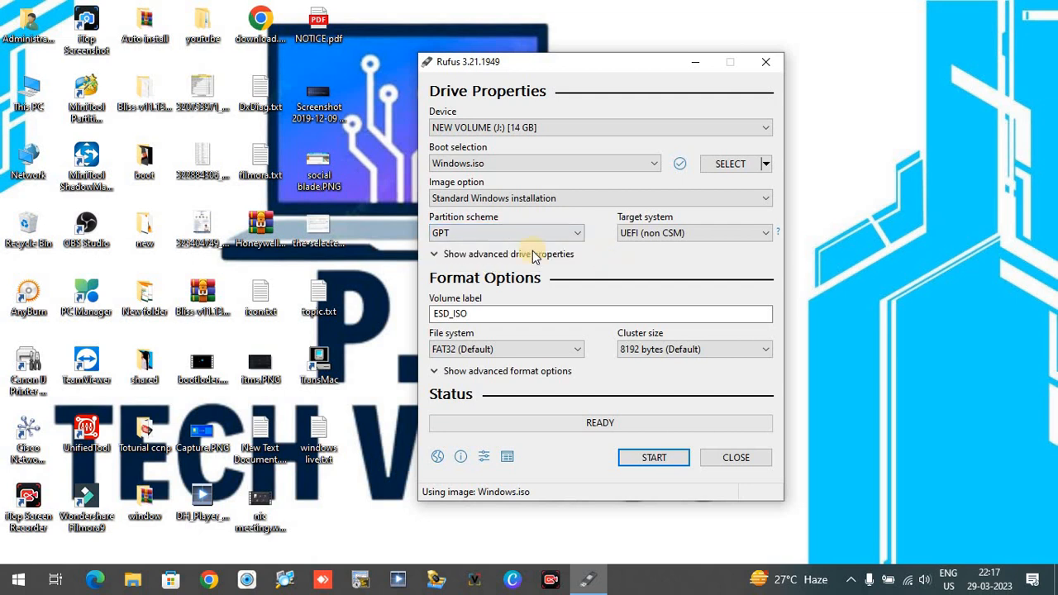
left_click(576, 234)
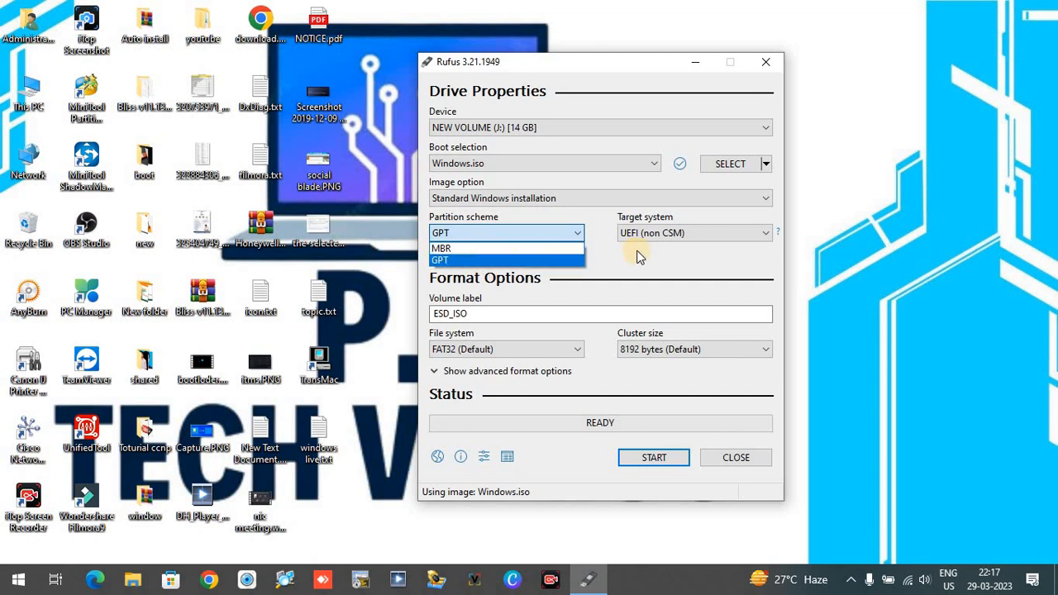
left_click(459, 261)
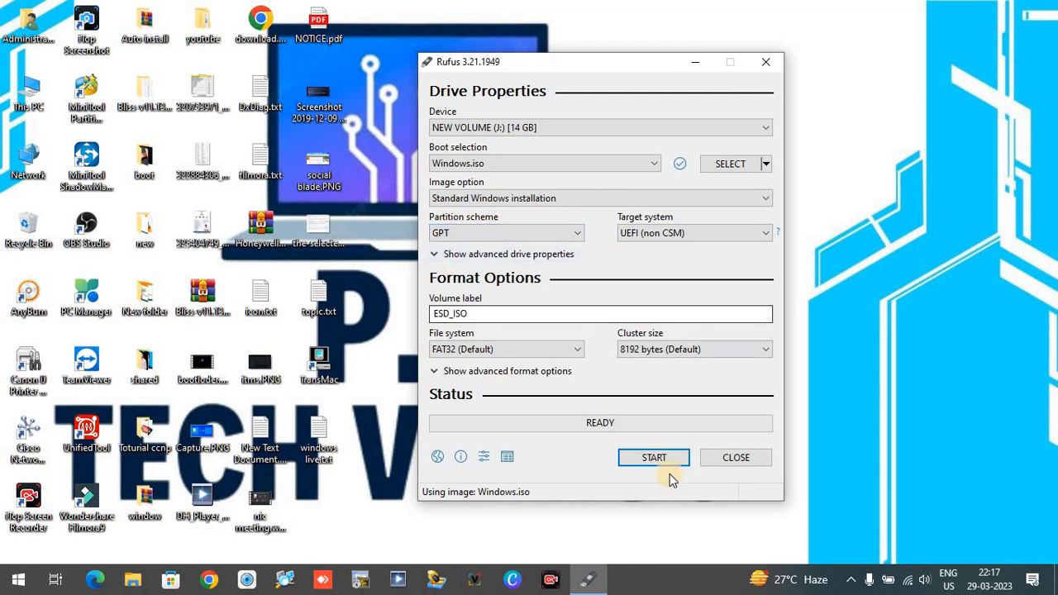
Step: Switch the USB drive's partition scheme to MBR and return it to GPT
left_click(570, 236)
left_click(512, 251)
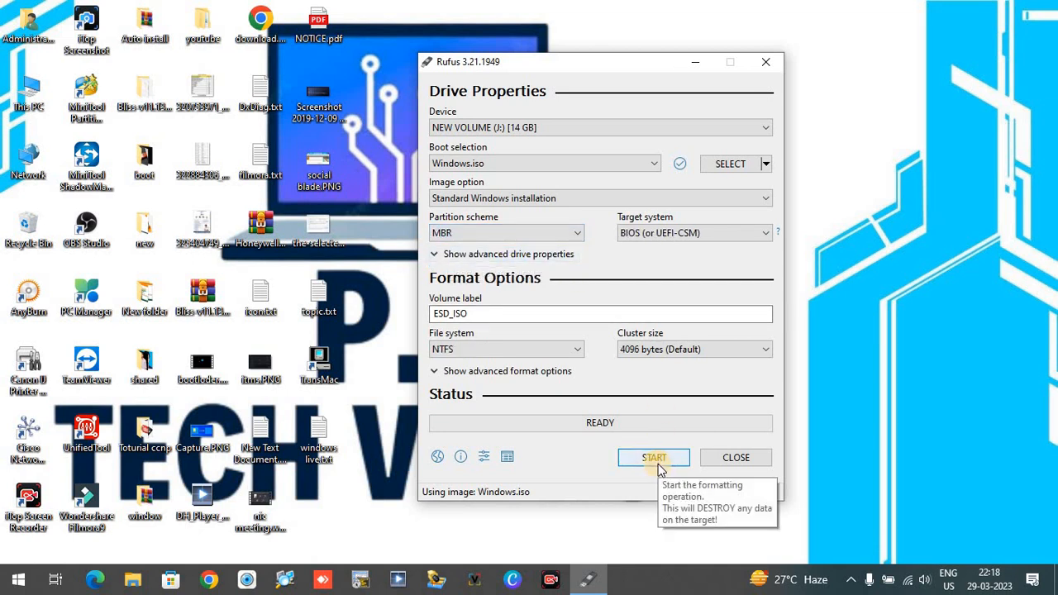
left_click(512, 233)
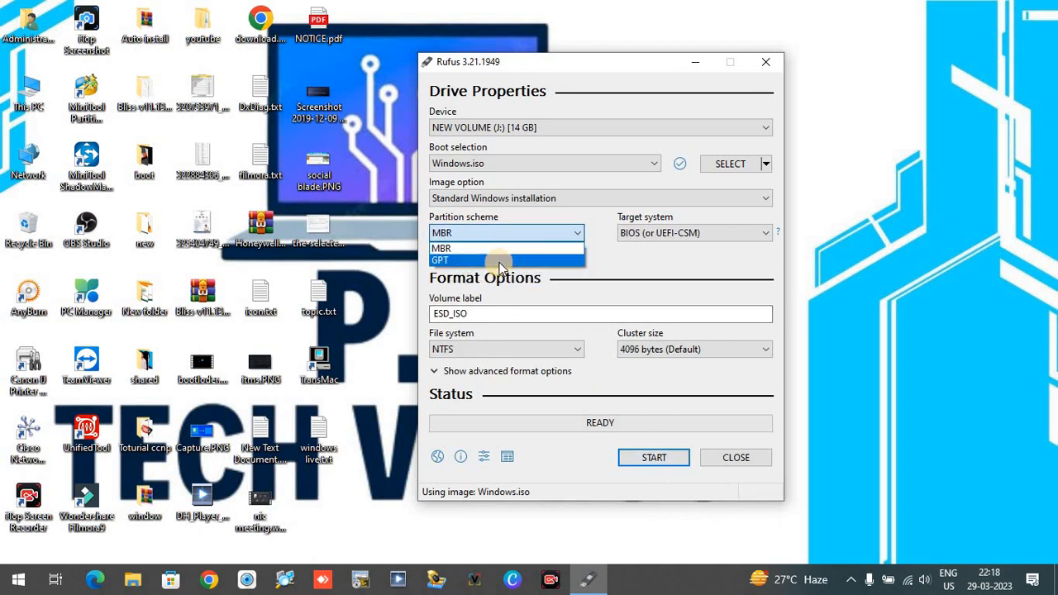
left_click(499, 261)
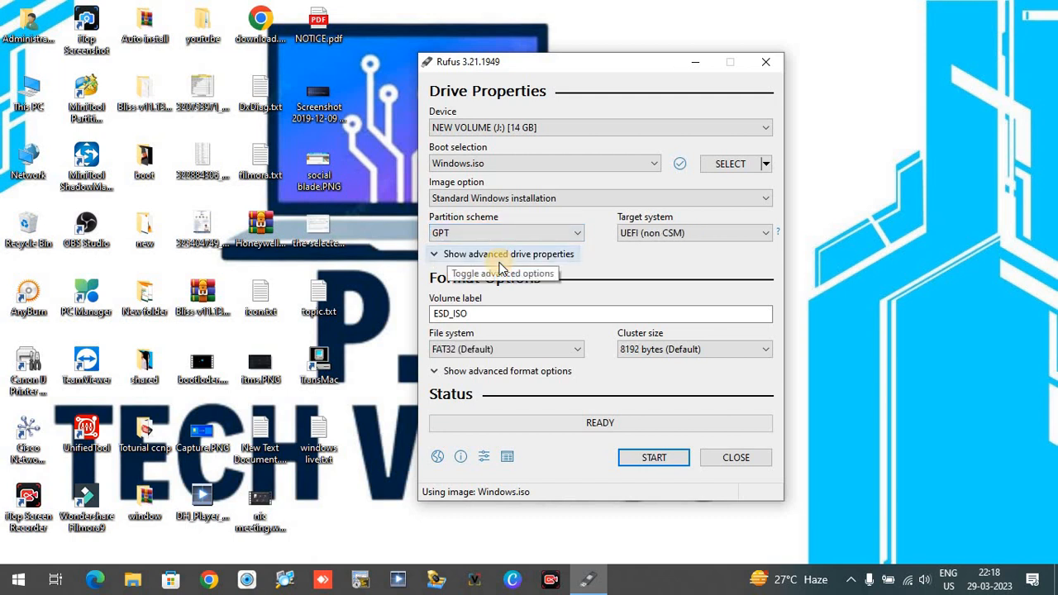
left_click(654, 459)
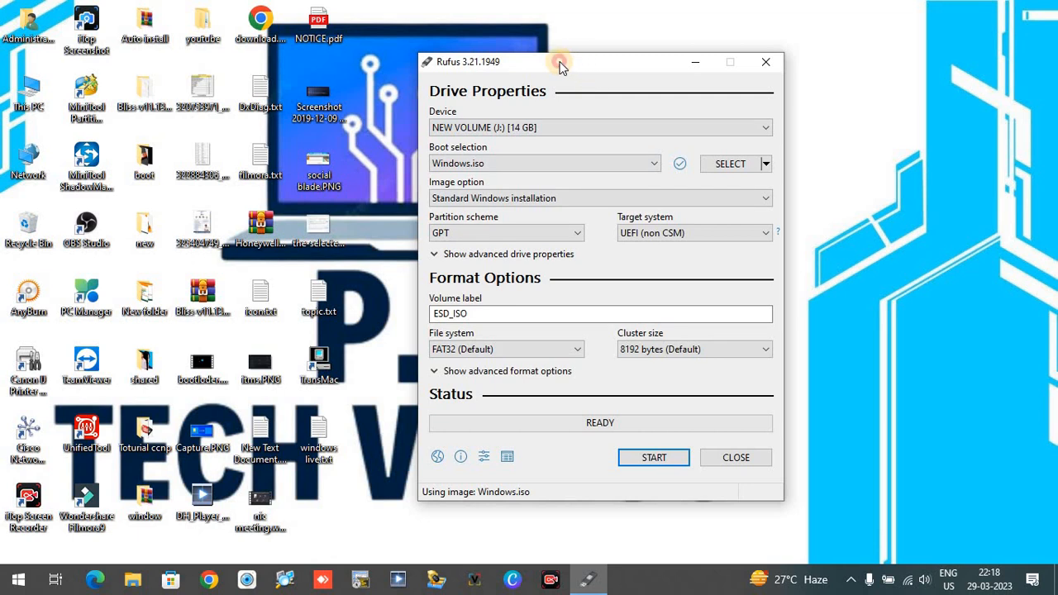
left_click_drag(578, 65, 557, 54)
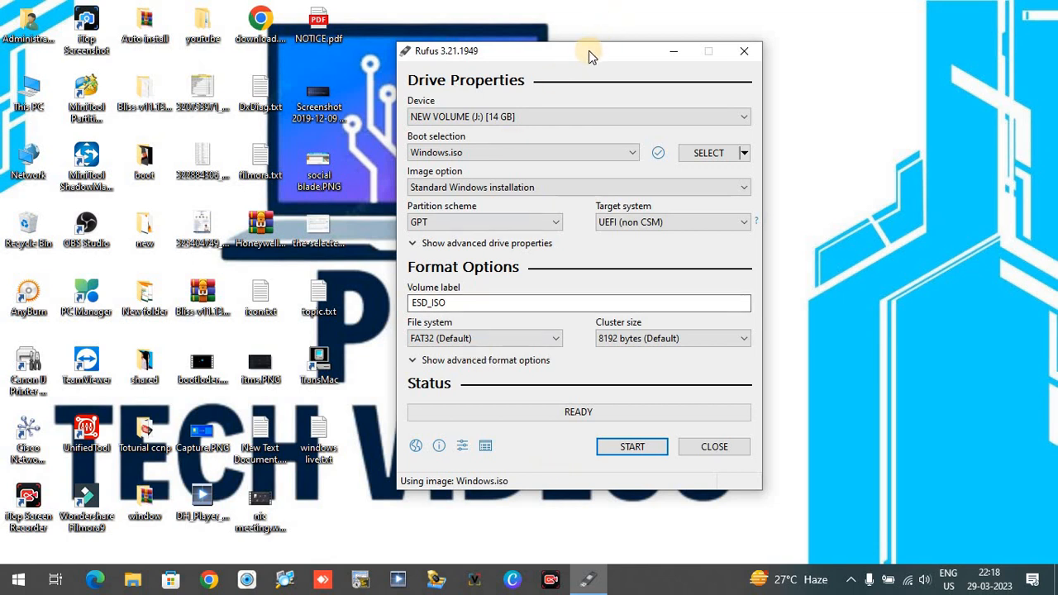
Step: View the desktop images of the GPT partition style setup error and the MBR boot error, closing each one
double_click(320, 232)
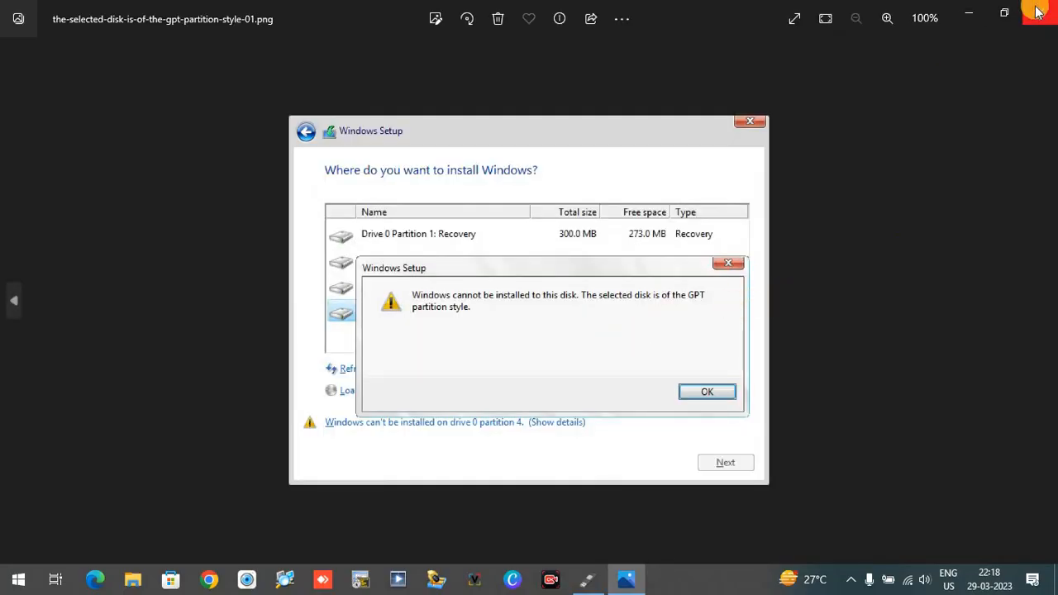
left_click(1038, 11)
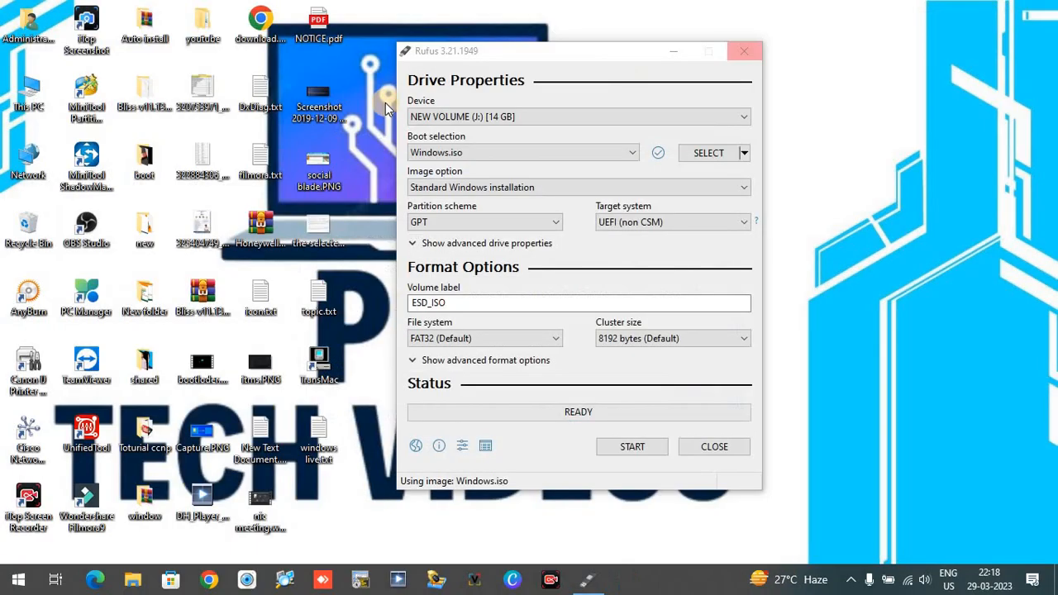
double_click(324, 103)
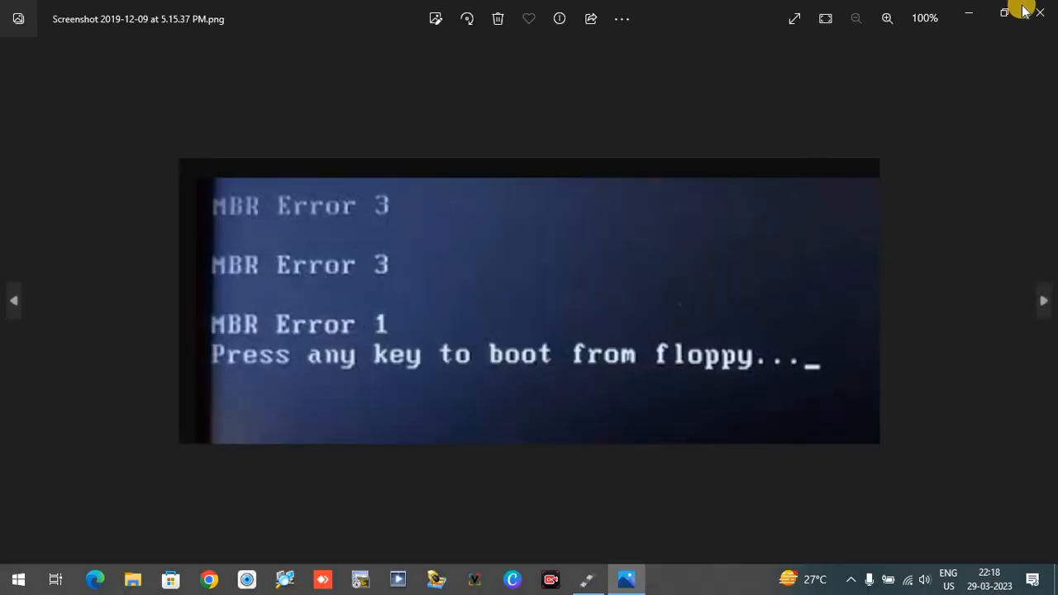
left_click(1038, 12)
Step: Set the USB drive's partition scheme to MBR in Rufus and reposition the window
left_click_drag(554, 54, 552, 43)
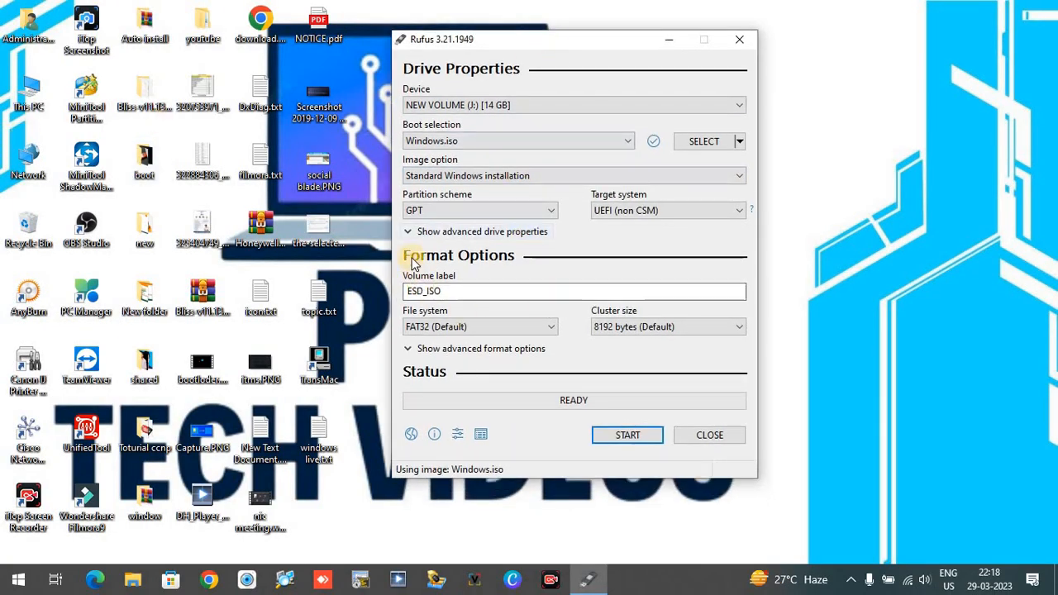
left_click(550, 211)
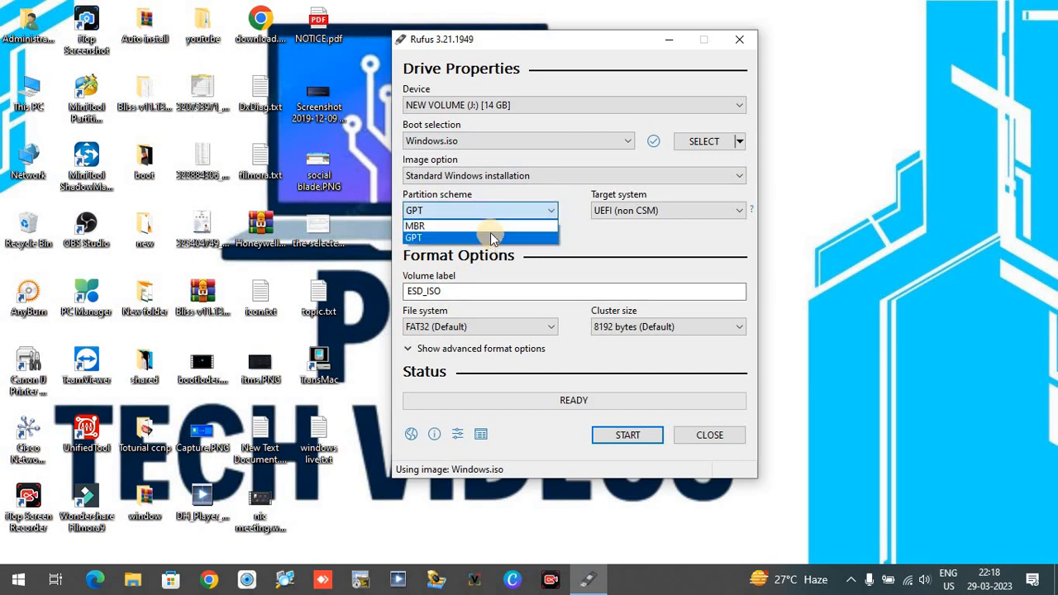
left_click(422, 226)
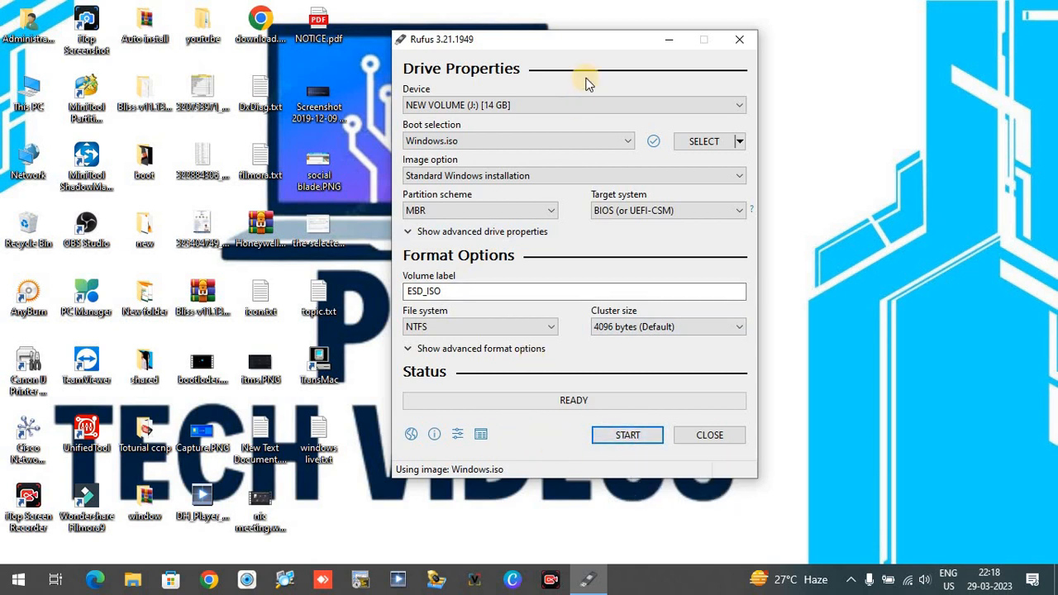
left_click_drag(584, 44, 622, 43)
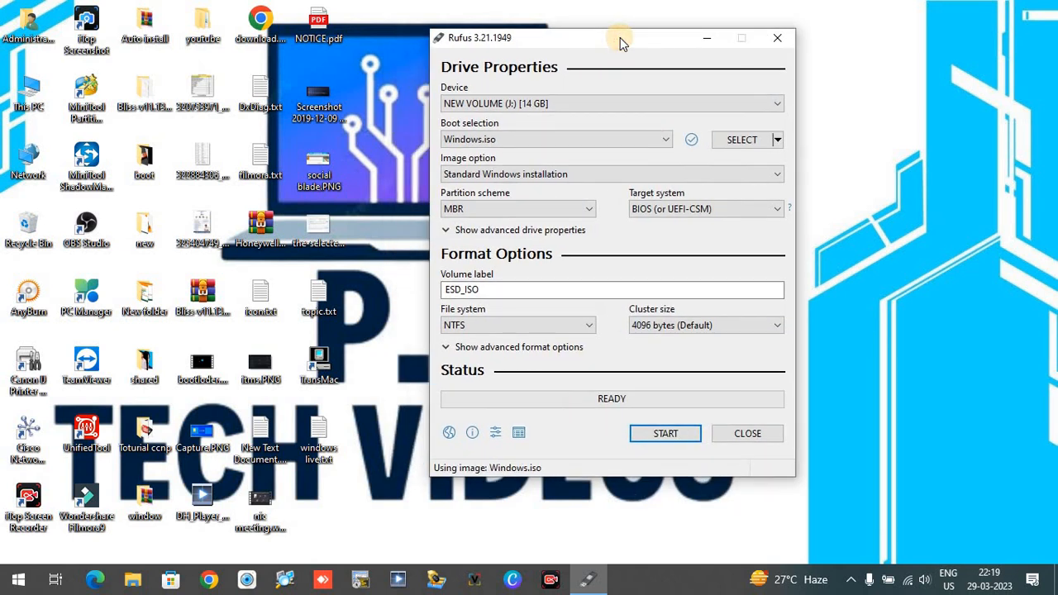
left_click_drag(607, 43, 593, 44)
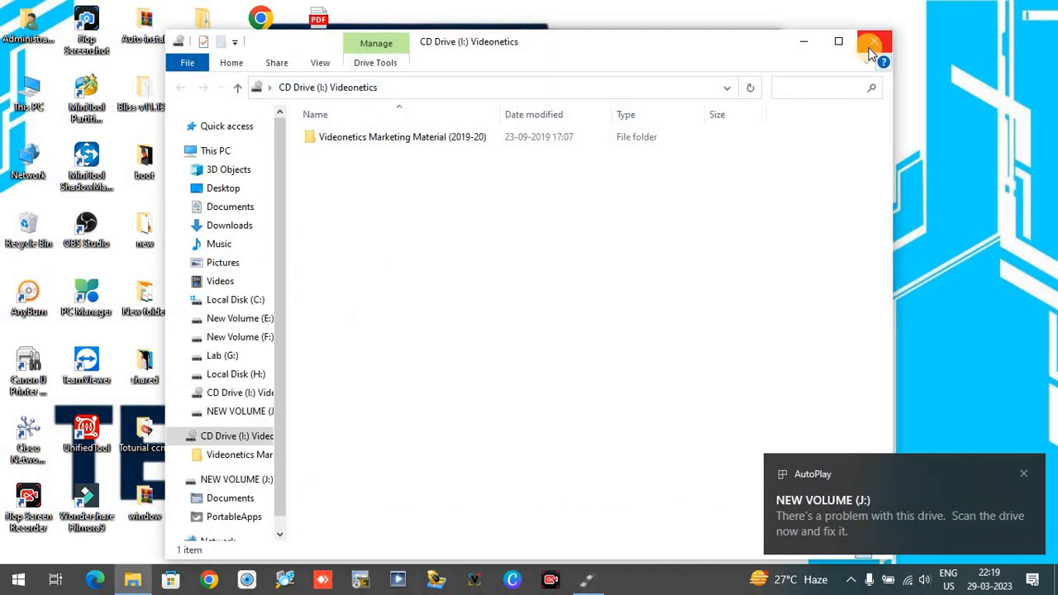
Step: Close the reopened CD drive window and set the partition scheme in Rufus to GPT
left_click(873, 40)
left_click(538, 210)
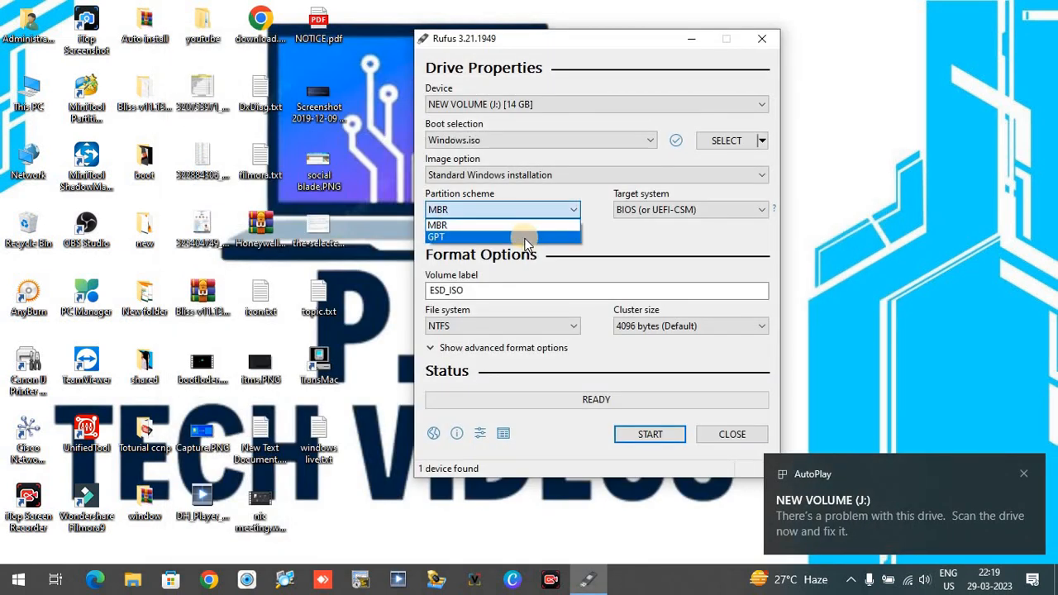
left_click(525, 238)
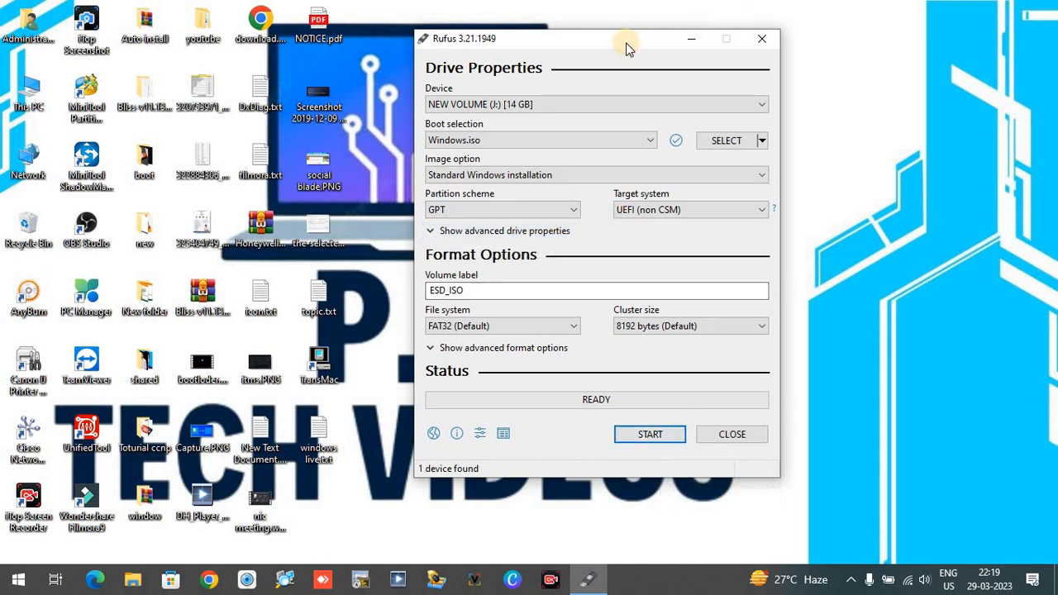
Step: Close Rufus and refresh the desktop
left_click(758, 42)
right_click(542, 154)
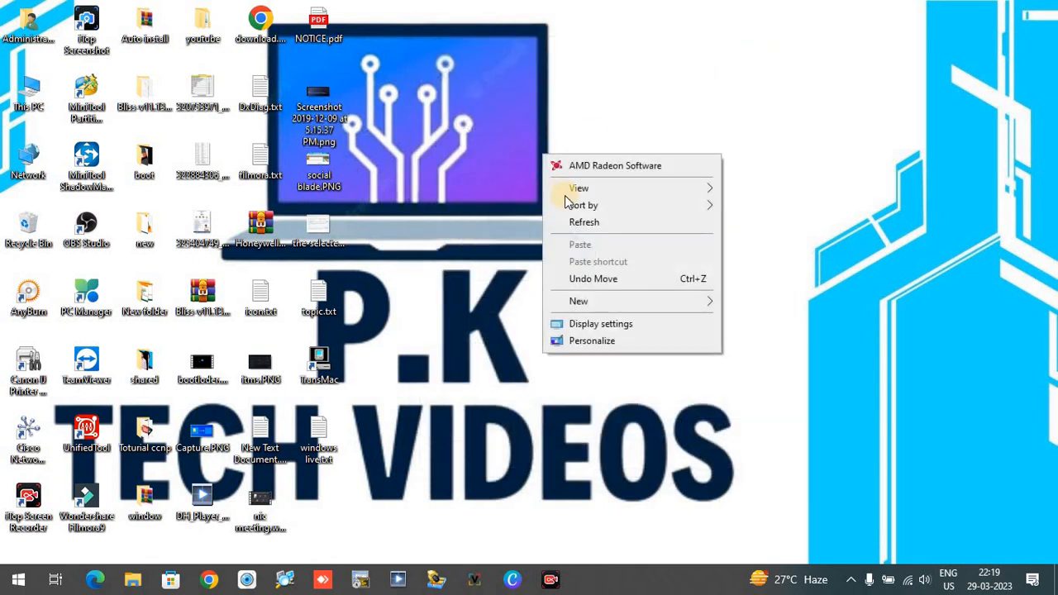
left_click(577, 223)
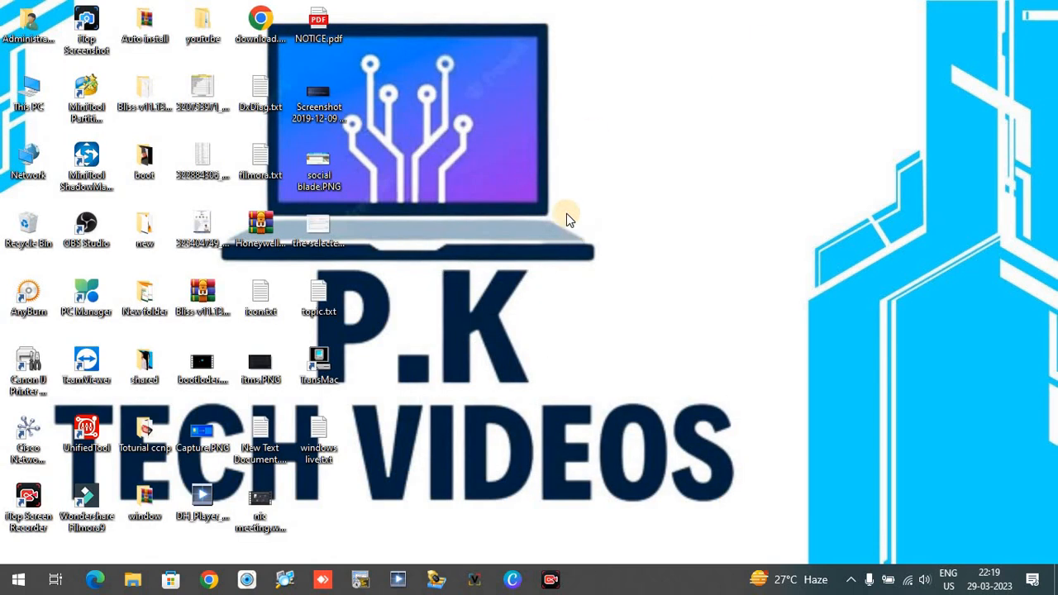
right_click(543, 120)
left_click(567, 194)
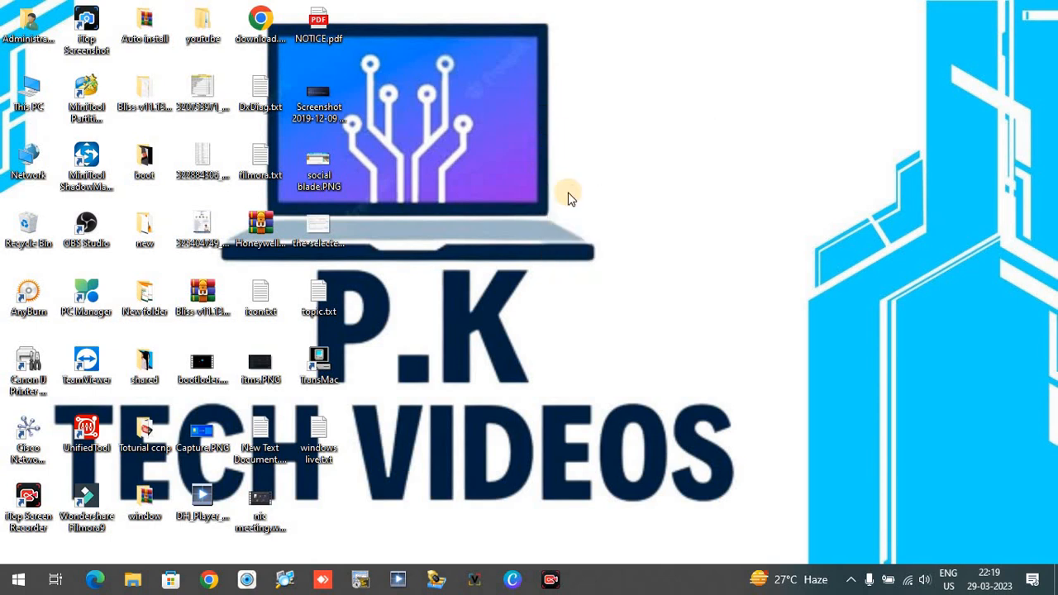